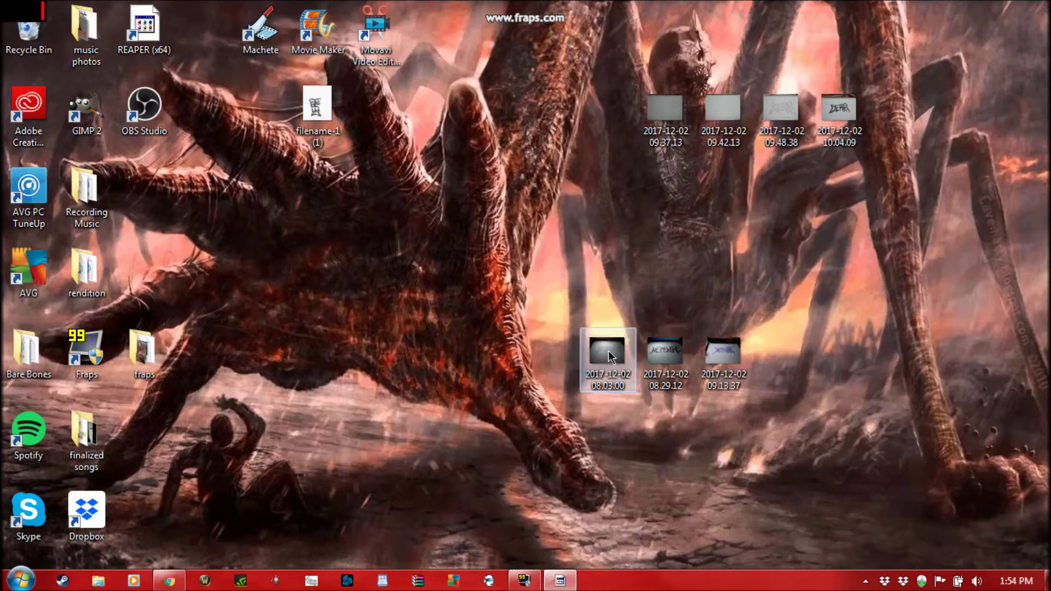
View the NEPENTHE logo photos, including 2017-12-02 08.29.12 and 09.13.37, and put the photo viewer away
double_click(608, 350)
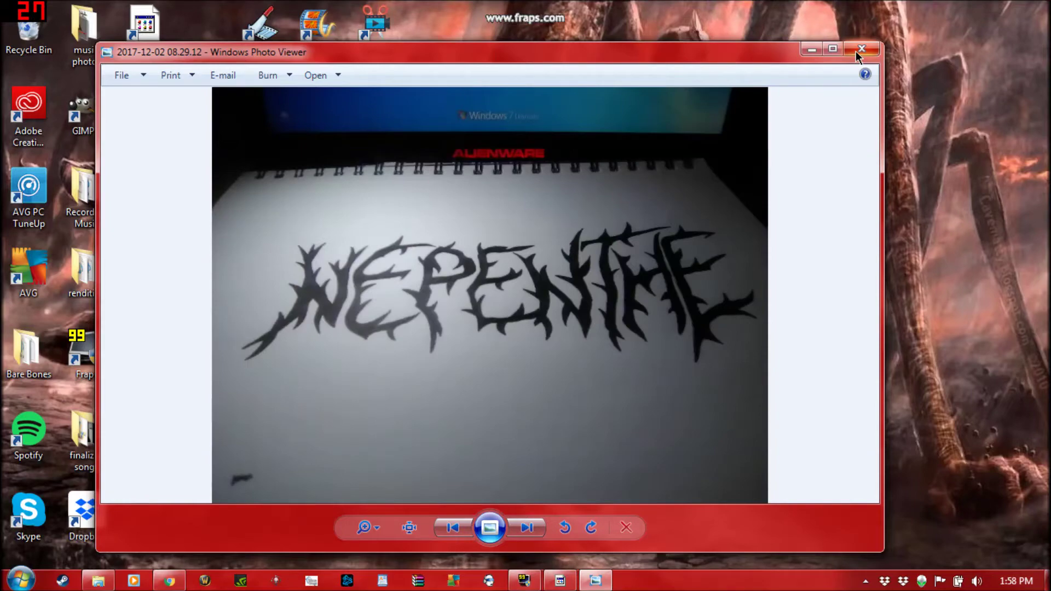
click(858, 51)
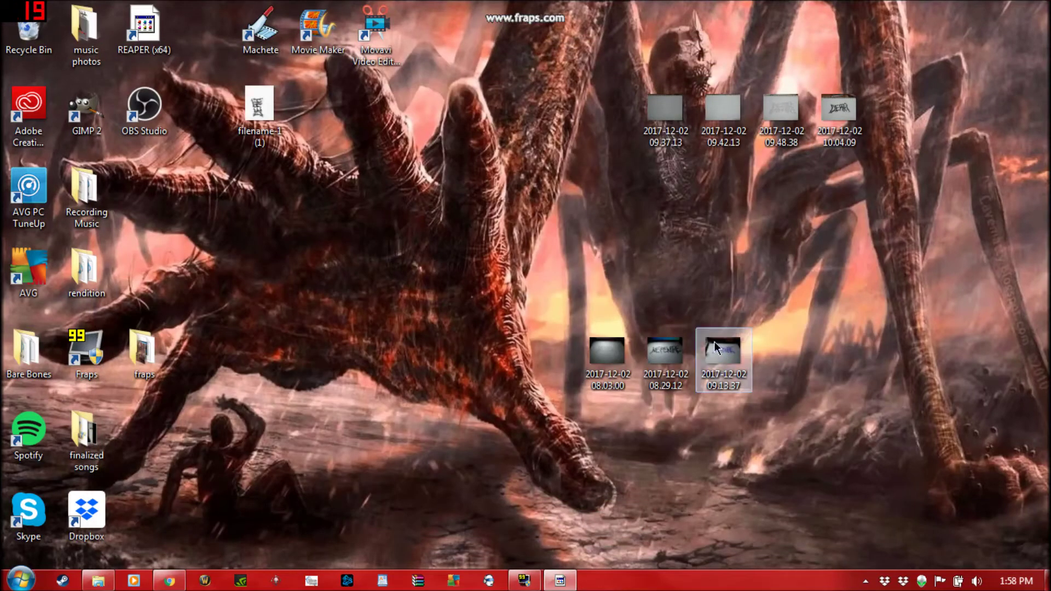
double_click(717, 347)
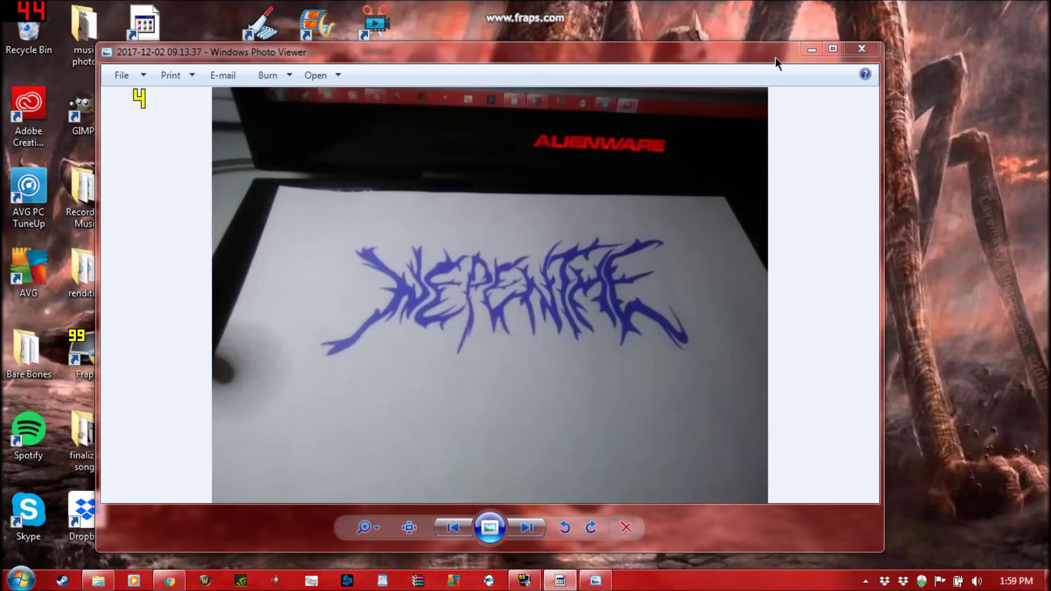
click(811, 50)
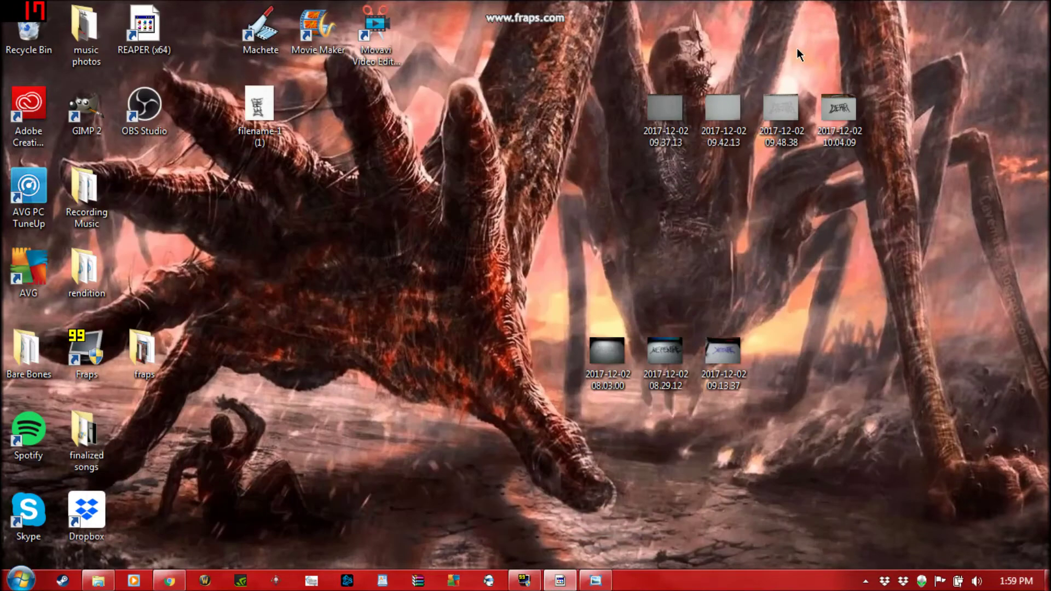
View the four DEATH logo photos, from the 09.37.13 pencil sketch to the 10.04.09 inked version, and close the viewer
double_click(672, 108)
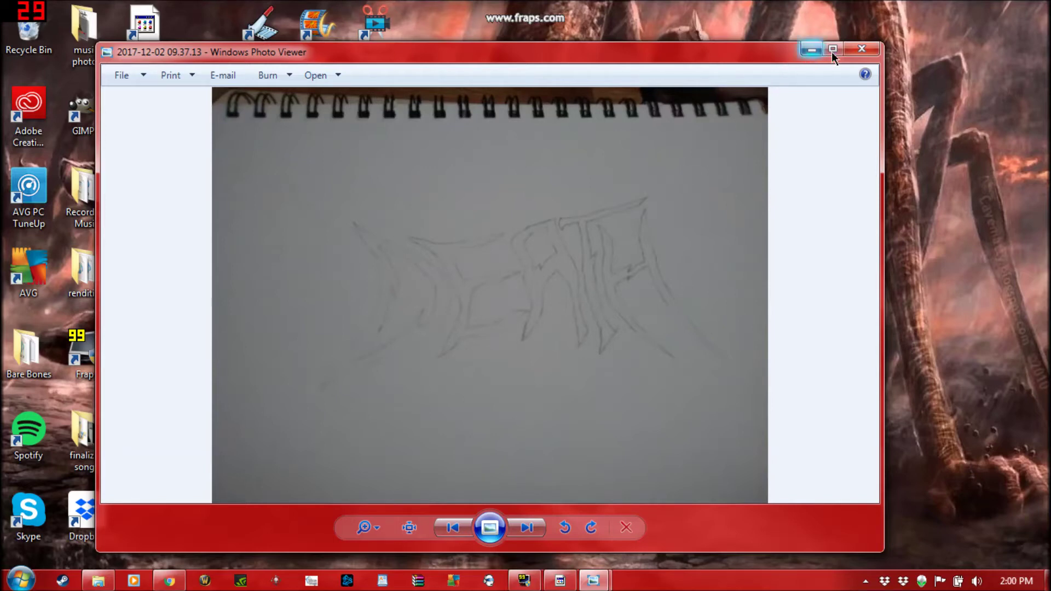
click(861, 49)
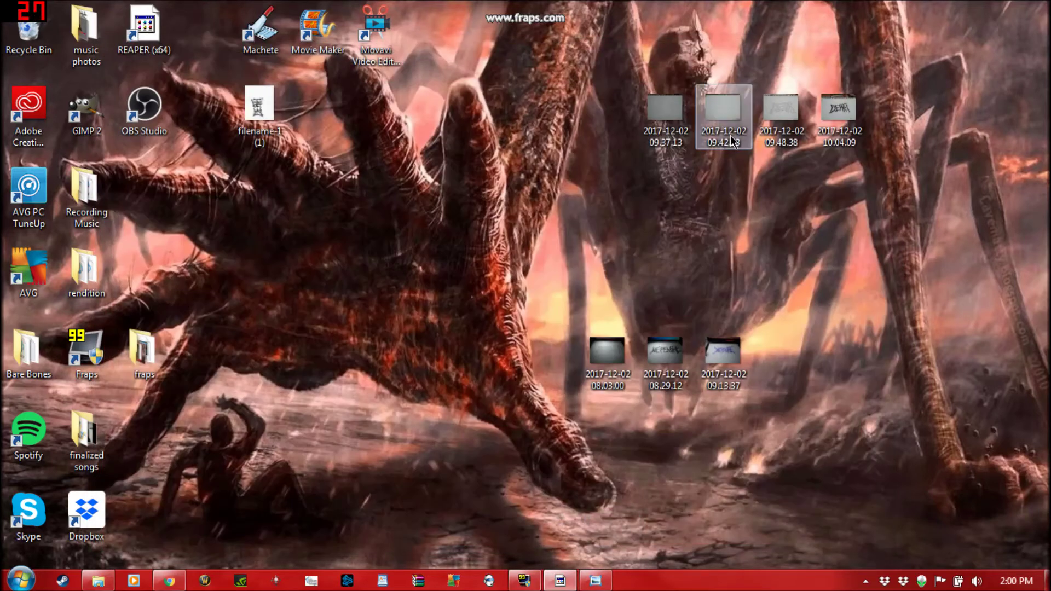
double_click(732, 142)
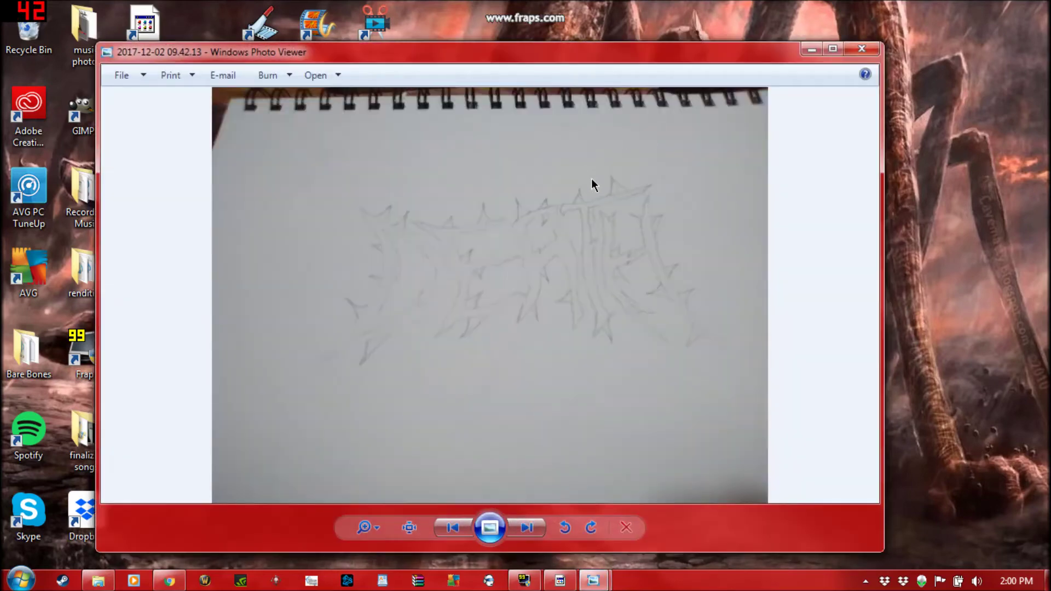
key(Right)
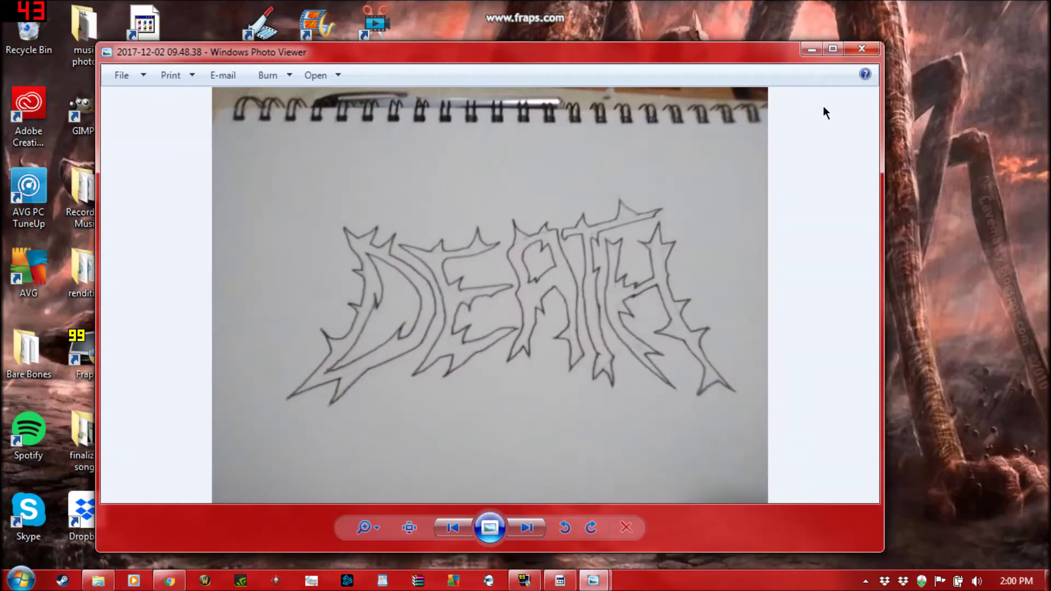
click(860, 52)
double_click(839, 139)
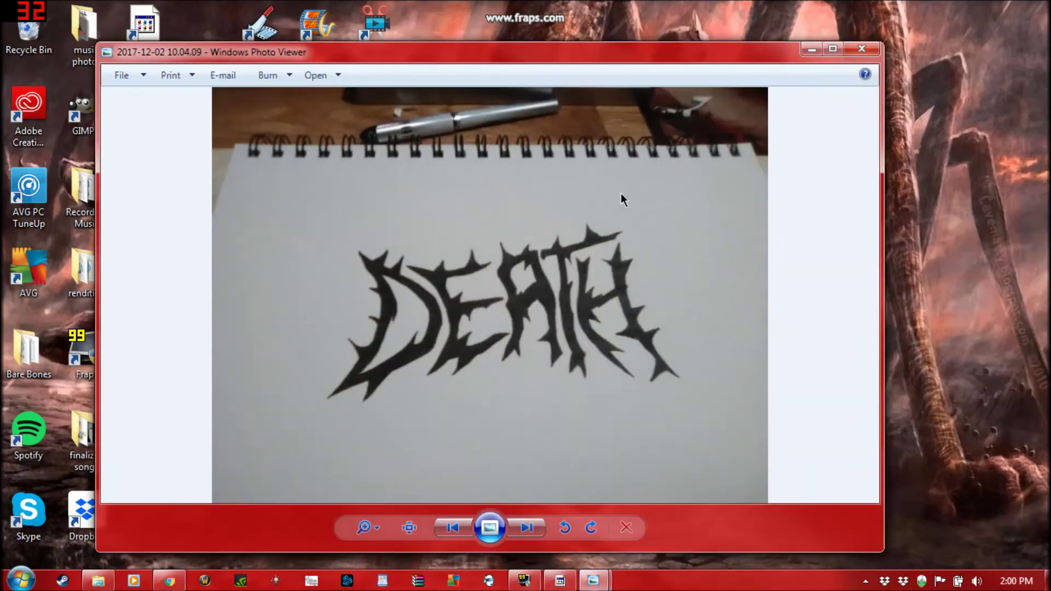
click(852, 50)
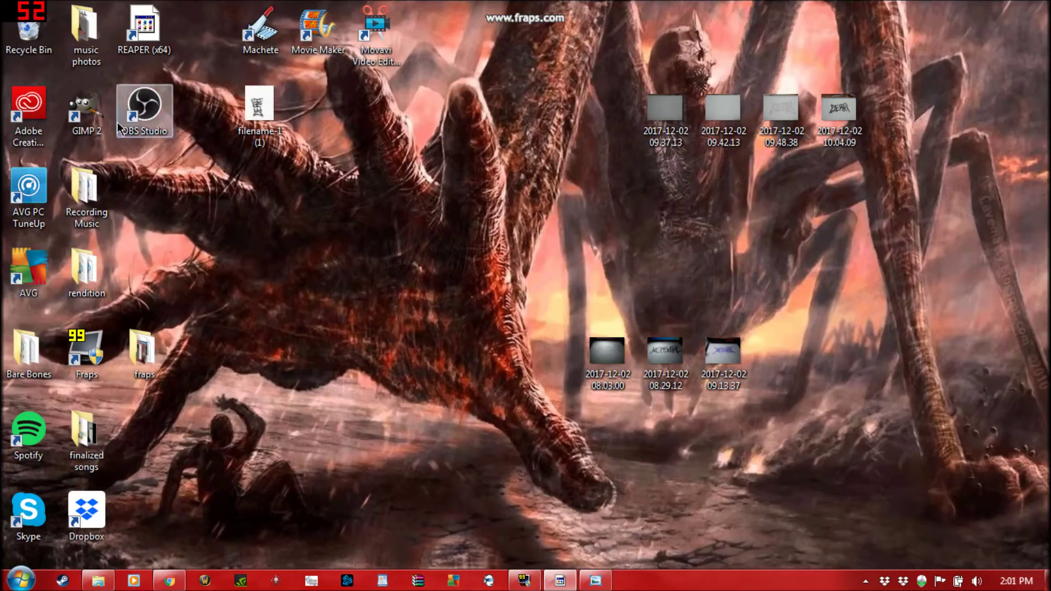
Switch to GIMP, open the desktop scan filename-1 (1) there, and rotate its layer 90° clockwise
double_click(96, 127)
drag(258, 111, 382, 283)
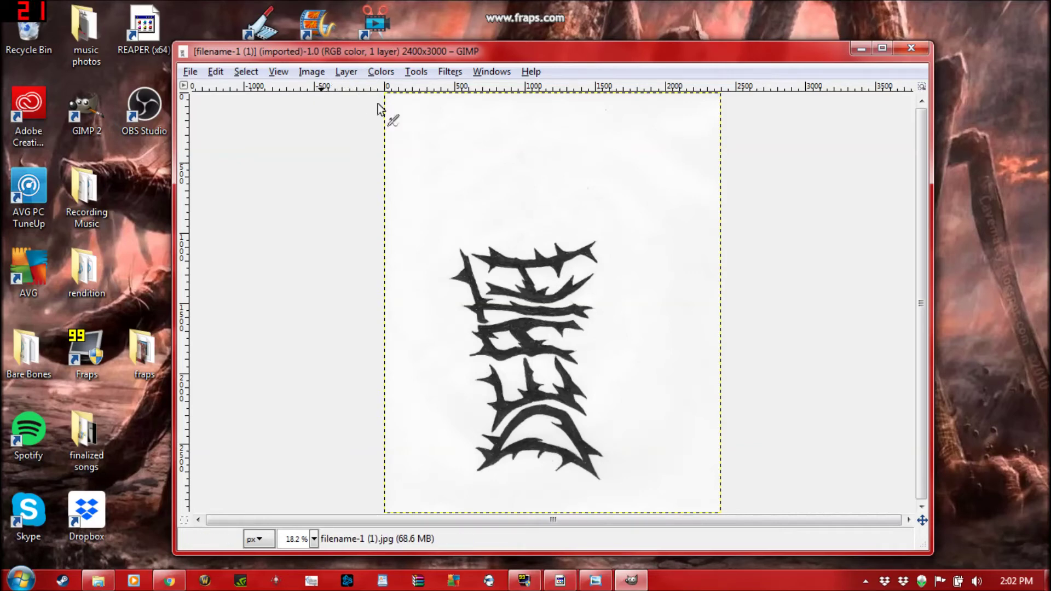
click(347, 72)
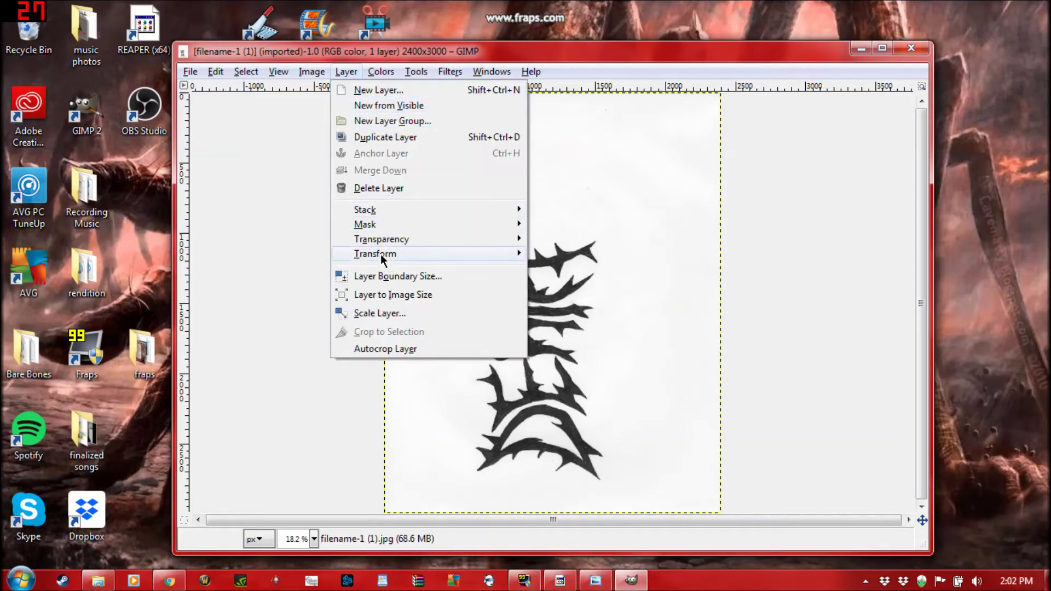
mouse_move(381, 259)
click(569, 300)
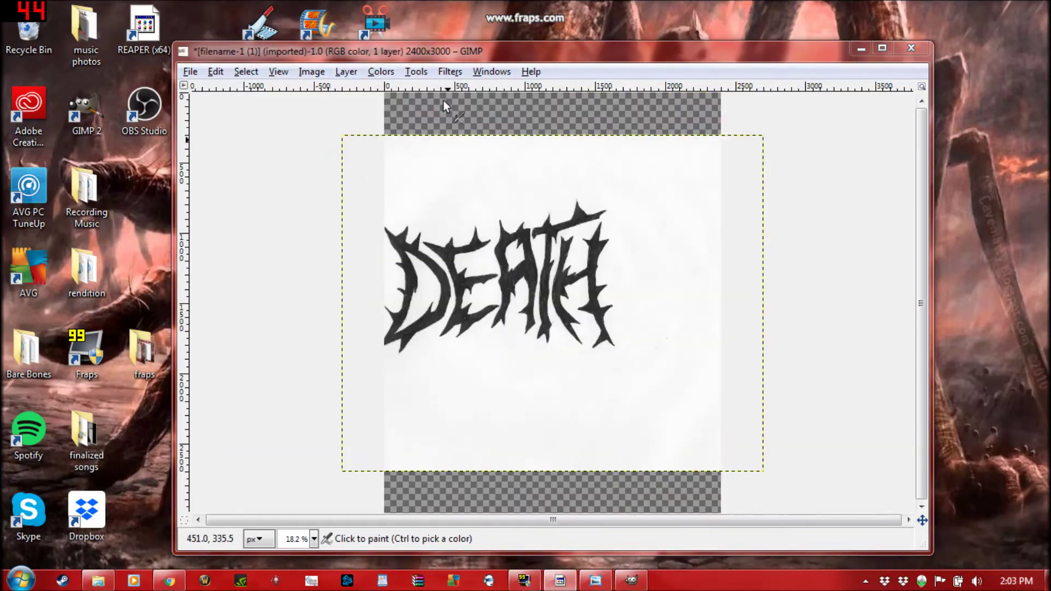
Warp the DEATH lettering with IWarp in Move mode, radius 20 and amount 0.30, stretching the letters' outer tips and strokes
click(444, 73)
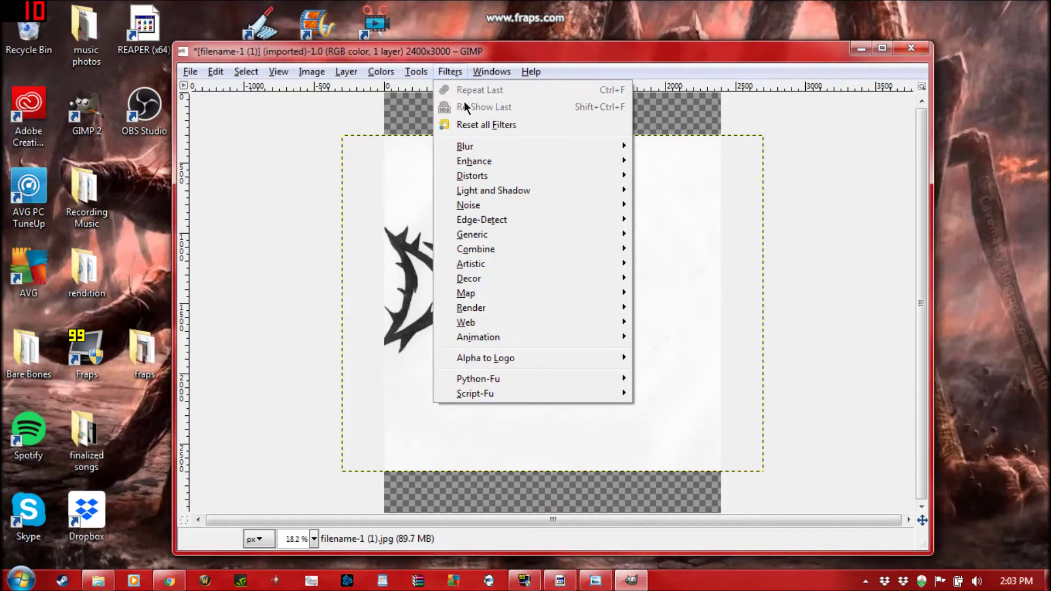
mouse_move(486, 176)
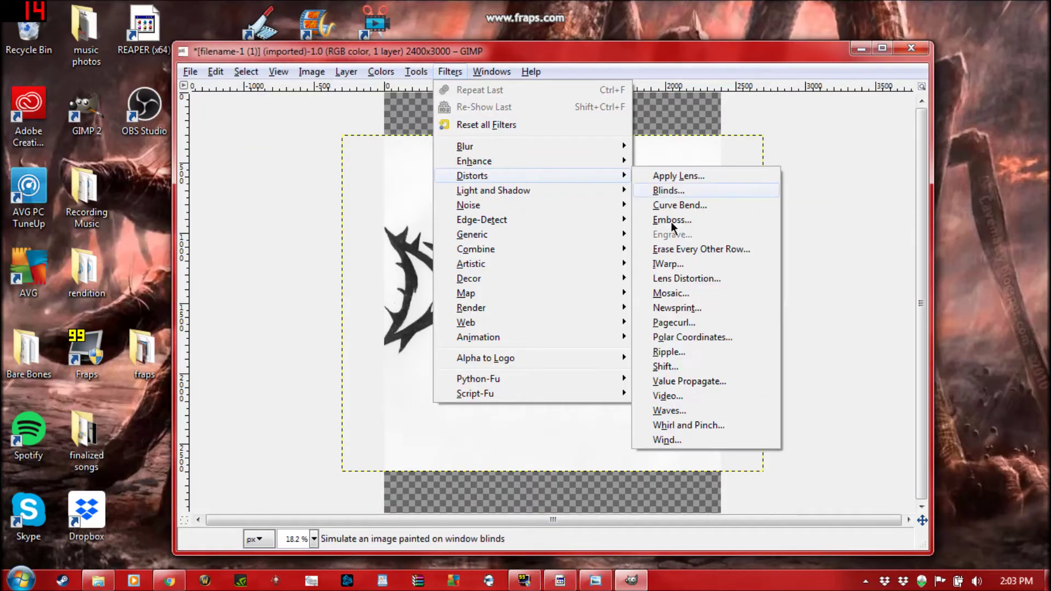
click(671, 263)
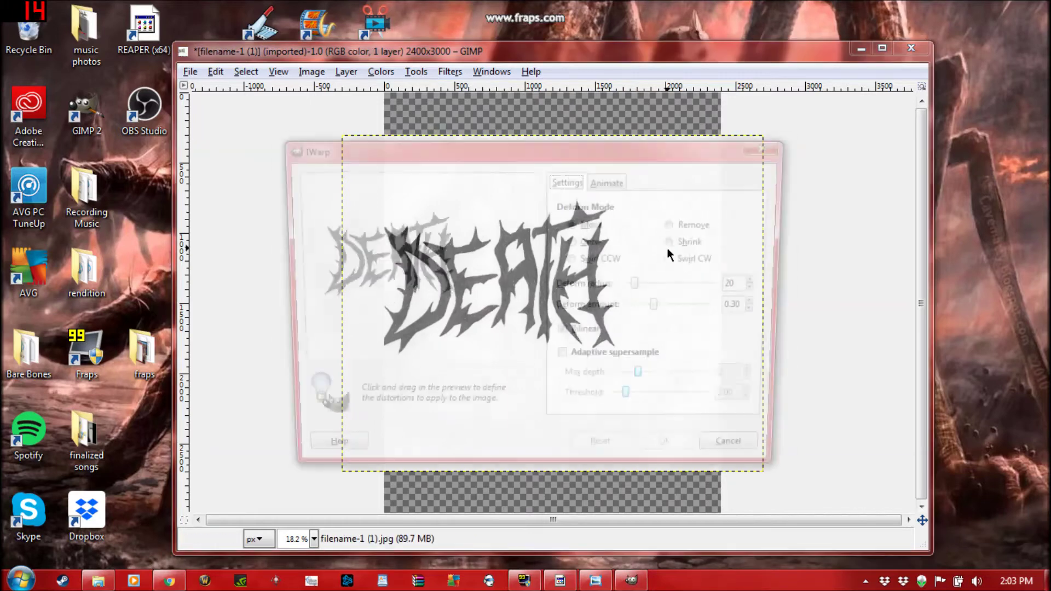
drag(547, 141, 550, 84)
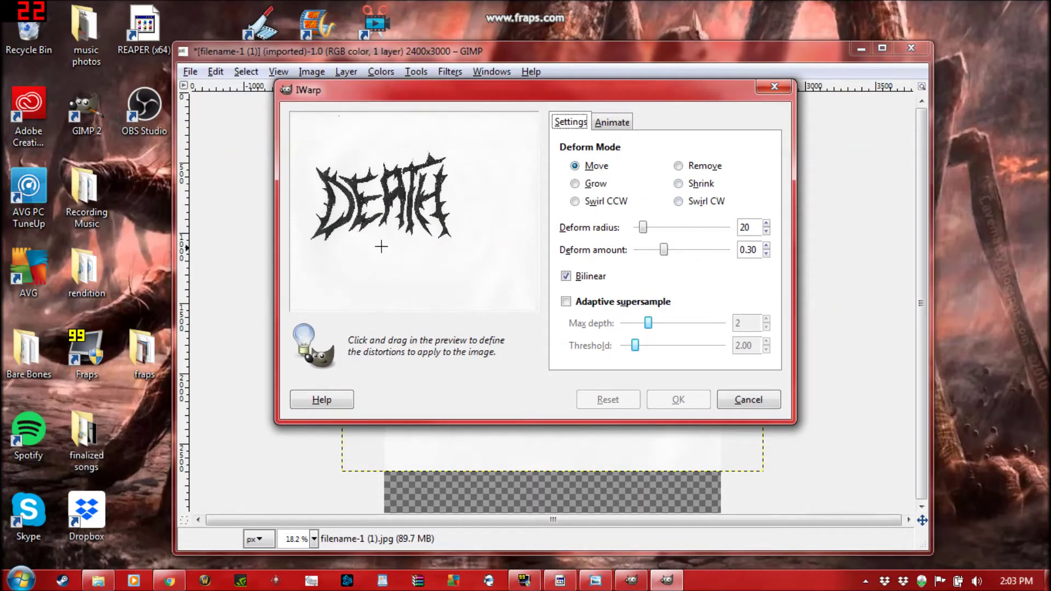
mouse_move(327, 205)
mouse_down()
mouse_move(380, 216)
mouse_move(368, 224)
mouse_move(357, 180)
mouse_move(375, 199)
mouse_move(445, 198)
mouse_move(383, 193)
mouse_move(371, 219)
mouse_move(358, 209)
mouse_move(337, 228)
mouse_move(344, 210)
mouse_move(322, 204)
mouse_move(337, 197)
mouse_move(322, 187)
mouse_move(336, 179)
mouse_move(326, 195)
mouse_move(337, 199)
mouse_move(347, 172)
mouse_move(353, 183)
mouse_move(366, 171)
mouse_move(361, 195)
mouse_move(324, 217)
mouse_move(366, 223)
mouse_up()
mouse_move(450, 277)
mouse_down()
mouse_move(423, 201)
mouse_move(446, 147)
mouse_move(444, 156)
mouse_move(454, 151)
mouse_up()
drag(450, 230, 457, 242)
mouse_move(384, 221)
mouse_down()
mouse_move(398, 192)
mouse_move(451, 187)
mouse_move(426, 191)
mouse_move(416, 160)
mouse_move(402, 189)
mouse_move(388, 164)
mouse_move(388, 176)
mouse_move(367, 170)
mouse_move(377, 192)
mouse_move(350, 179)
mouse_move(345, 233)
mouse_move(366, 211)
mouse_move(376, 228)
mouse_move(381, 213)
mouse_move(435, 241)
mouse_up()
drag(337, 229, 309, 244)
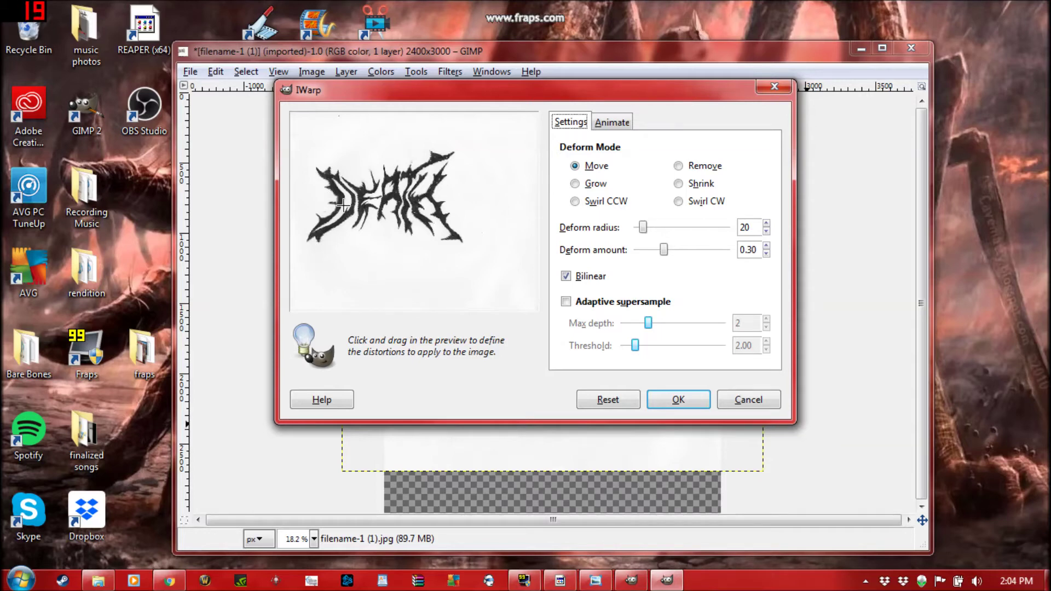
drag(416, 172, 446, 155)
click(662, 392)
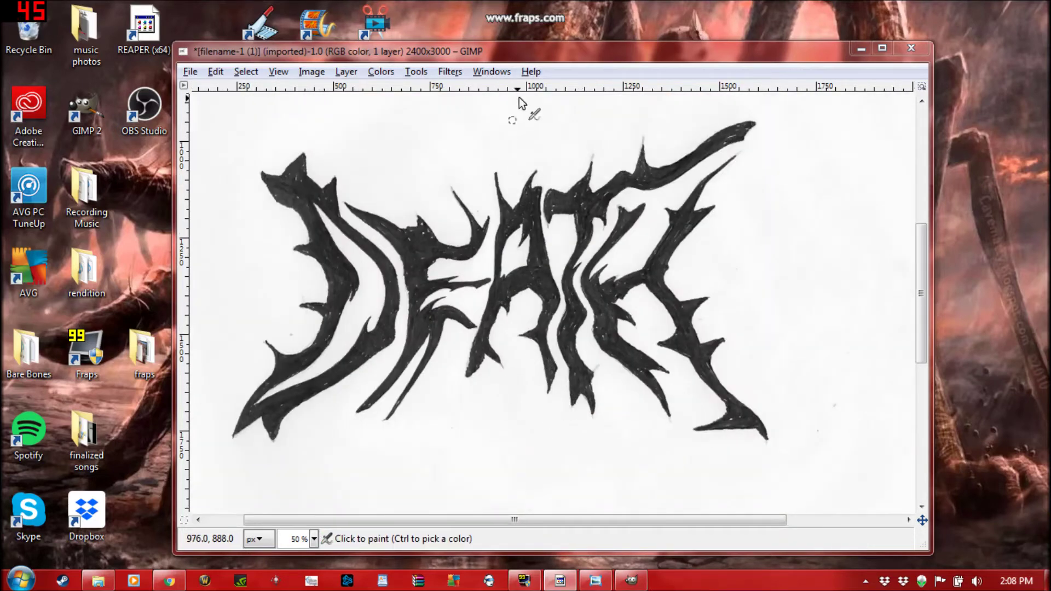
Remove the white paper background with Color to Alpha, checking the lettering in the preview before applying
click(346, 71)
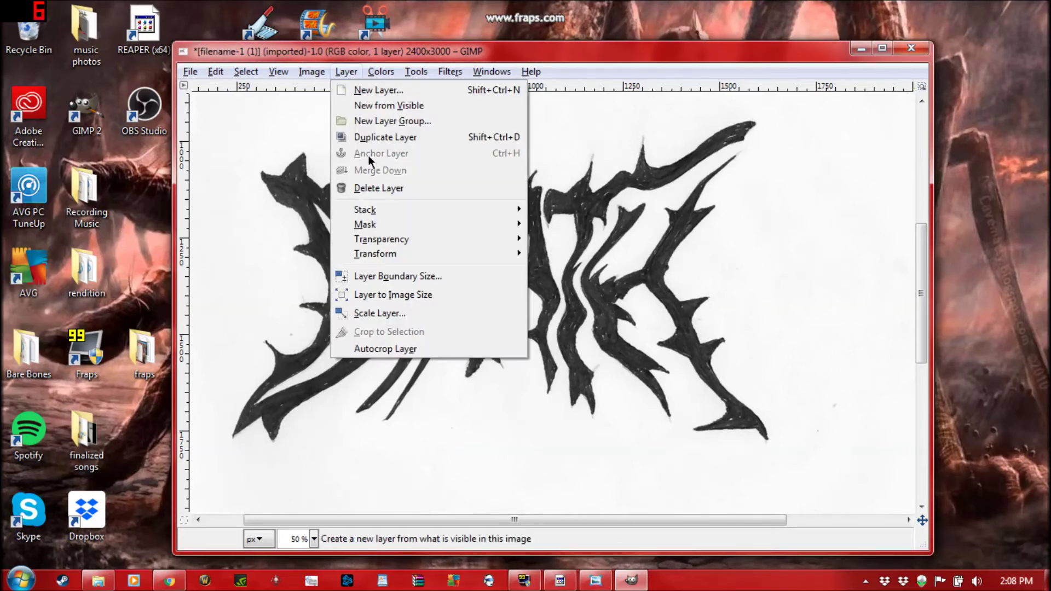
mouse_move(393, 241)
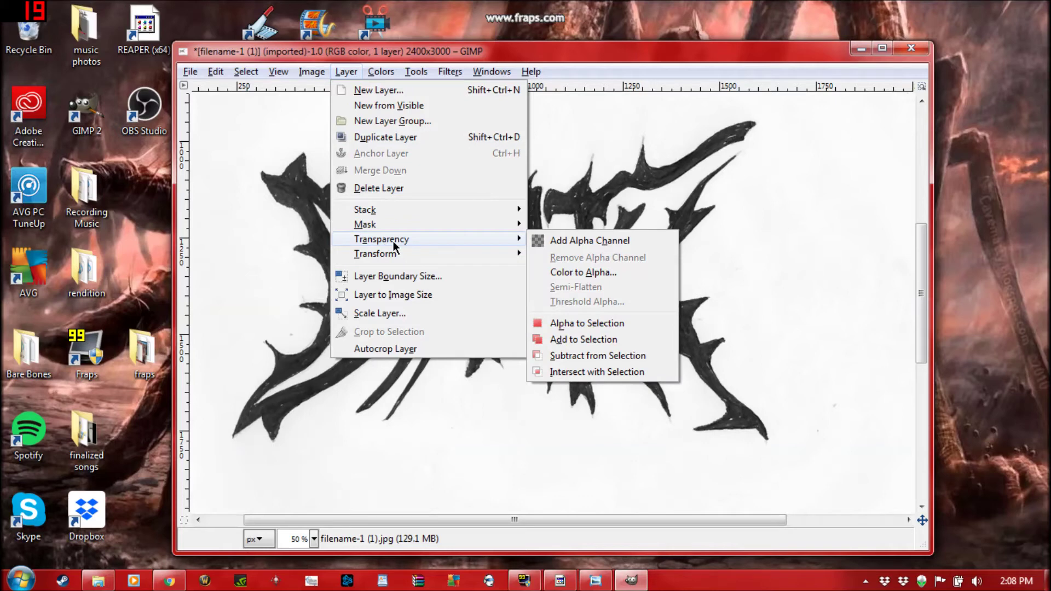
click(569, 272)
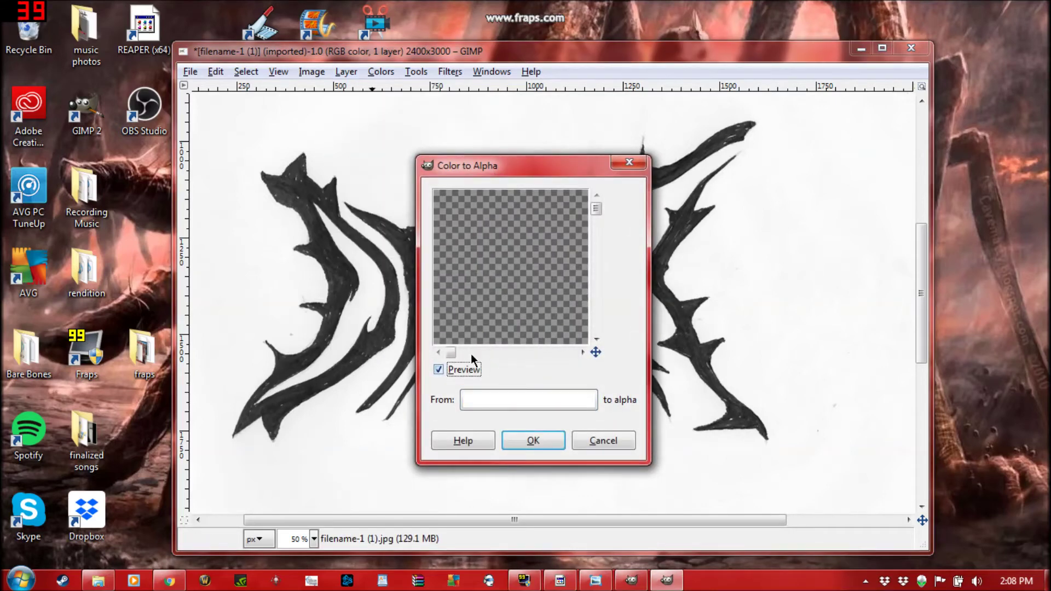
drag(450, 353, 475, 357)
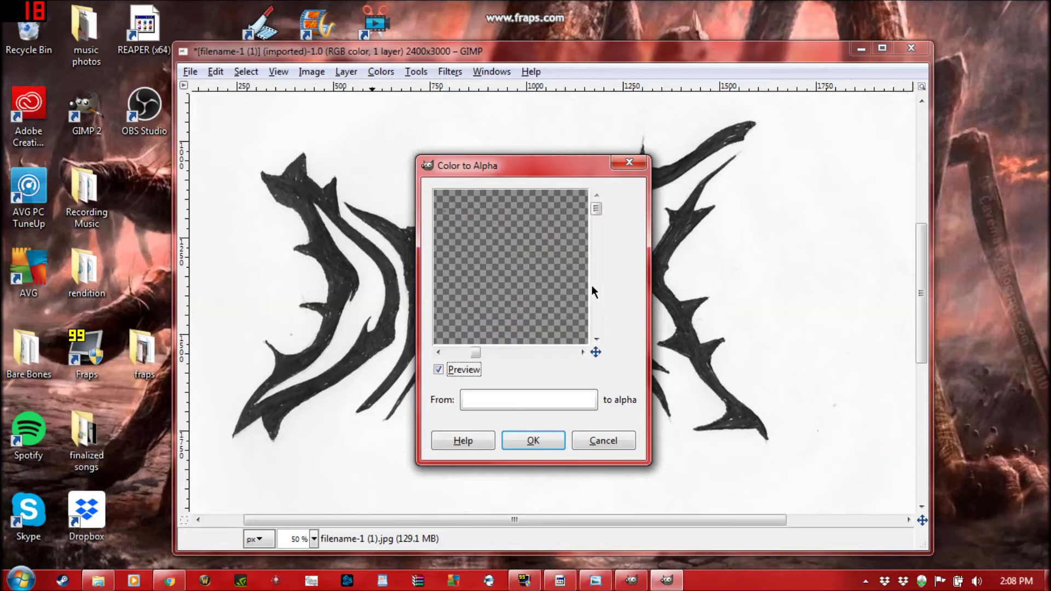
drag(596, 214, 596, 232)
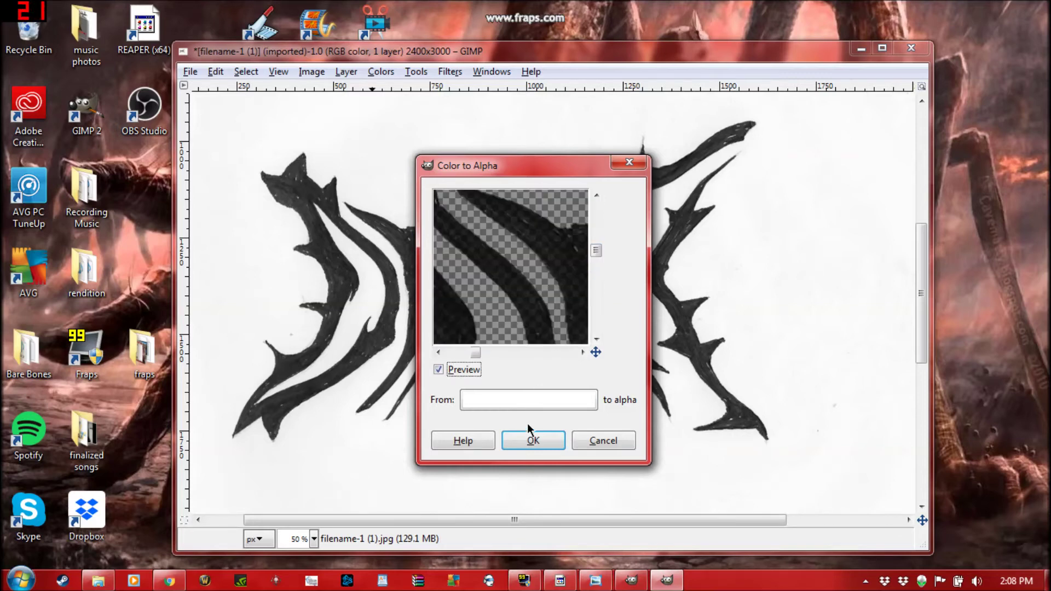
click(533, 441)
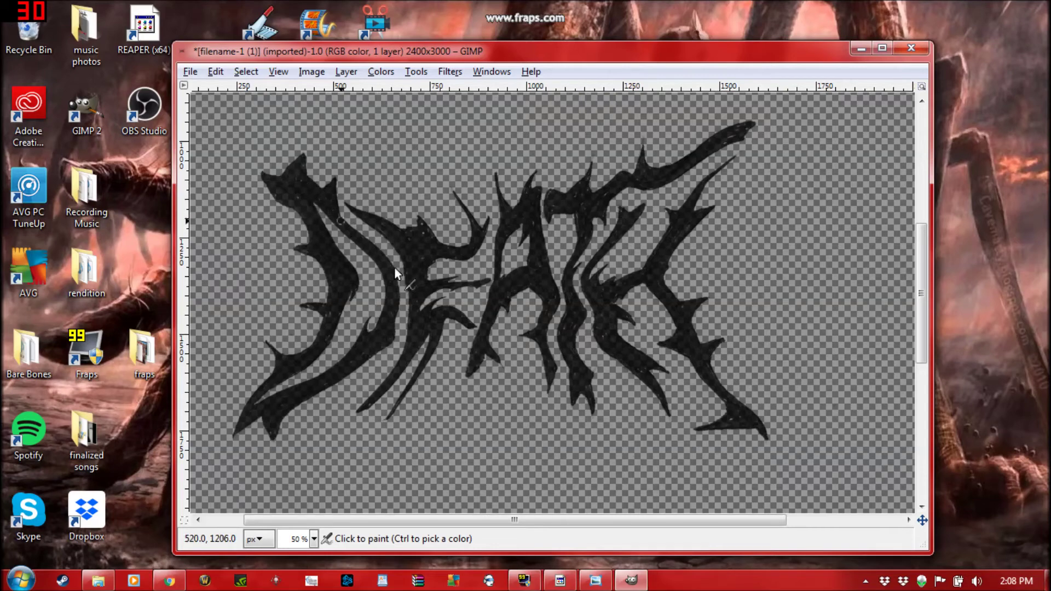
Colorize the DEATH lettering dark purple
click(379, 71)
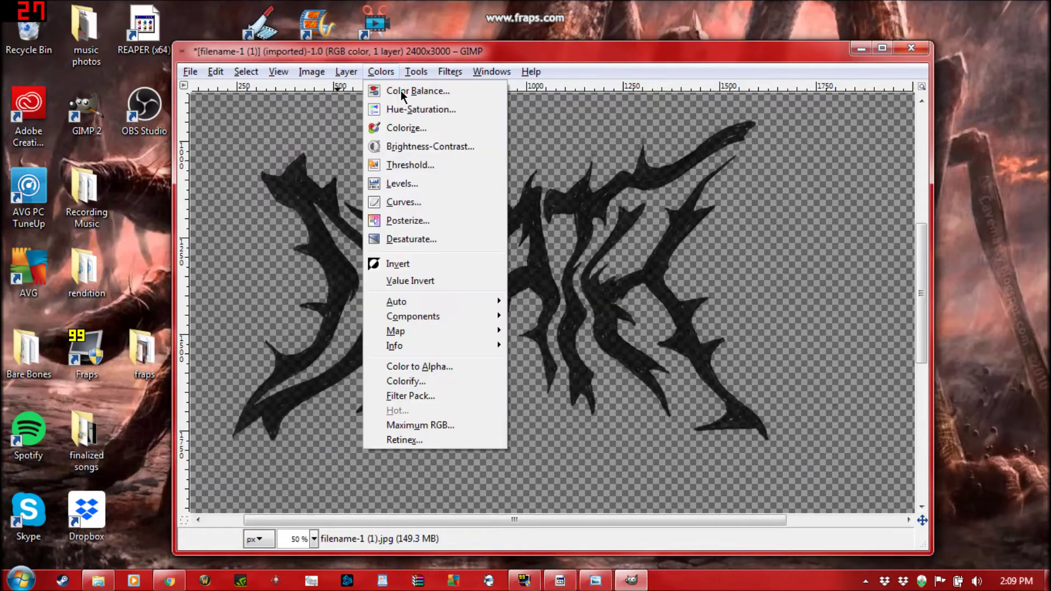
click(403, 127)
mouse_move(788, 284)
mouse_down()
mouse_move(754, 284)
mouse_move(736, 259)
mouse_move(823, 244)
mouse_move(731, 245)
mouse_move(797, 281)
mouse_up()
drag(739, 244, 808, 281)
drag(798, 245, 749, 264)
drag(805, 245, 820, 247)
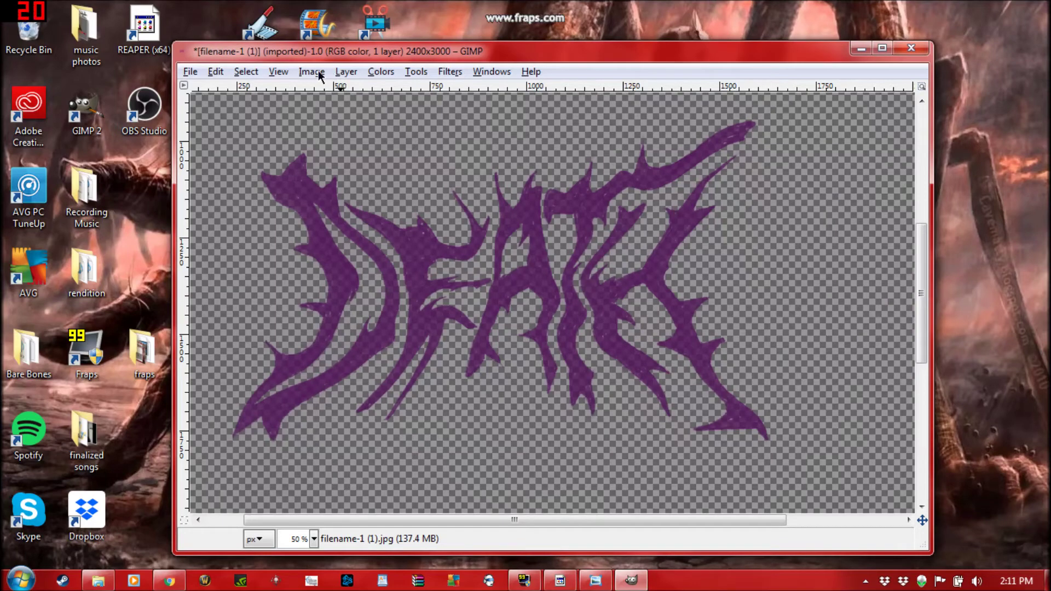
Duplicate the purple lettering layer four times to make the logo more opaque
click(341, 71)
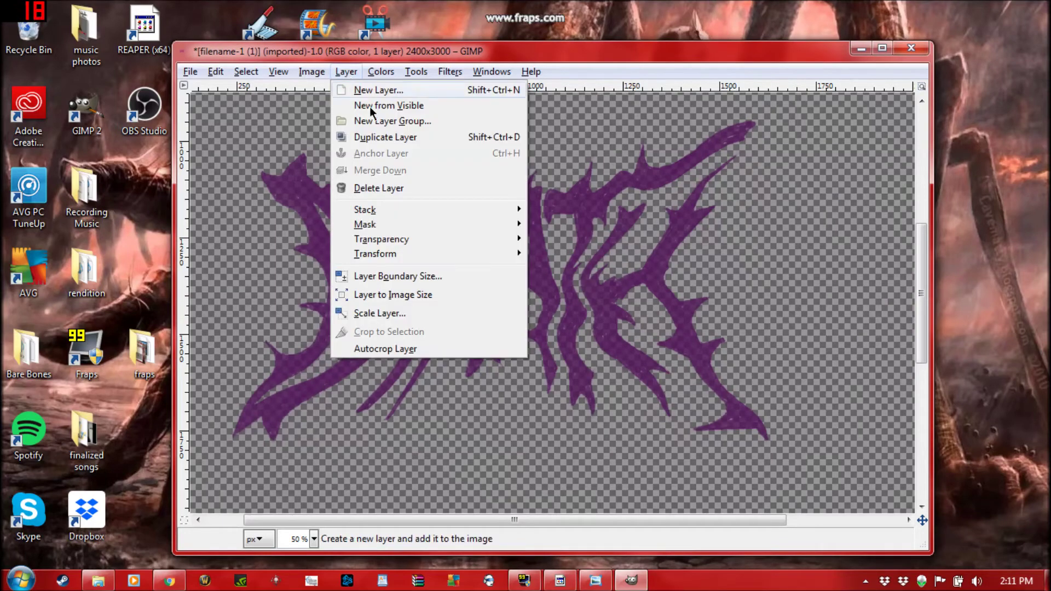
click(379, 137)
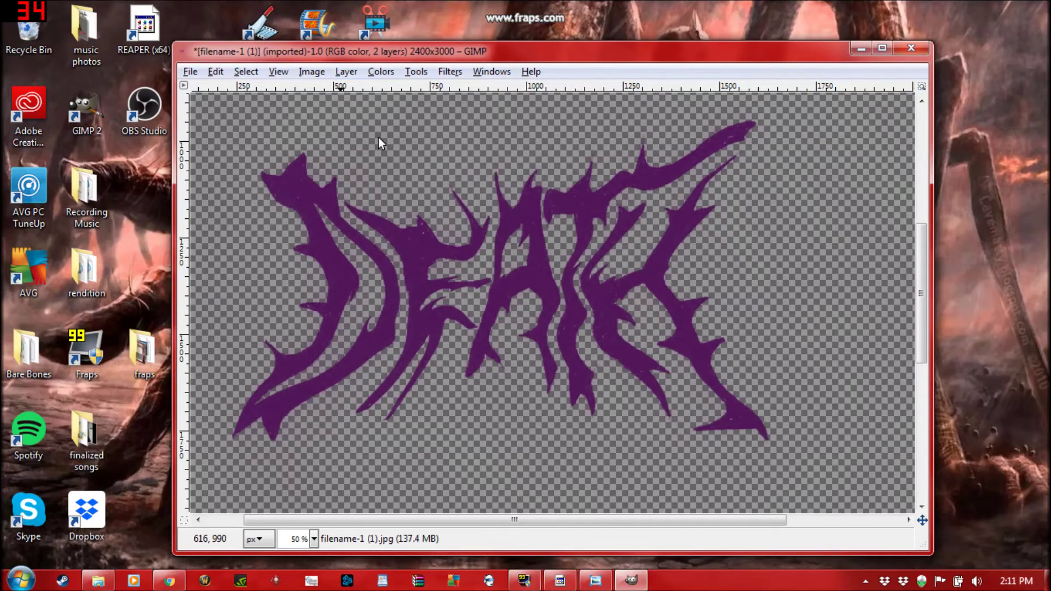
click(382, 71)
key(Escape)
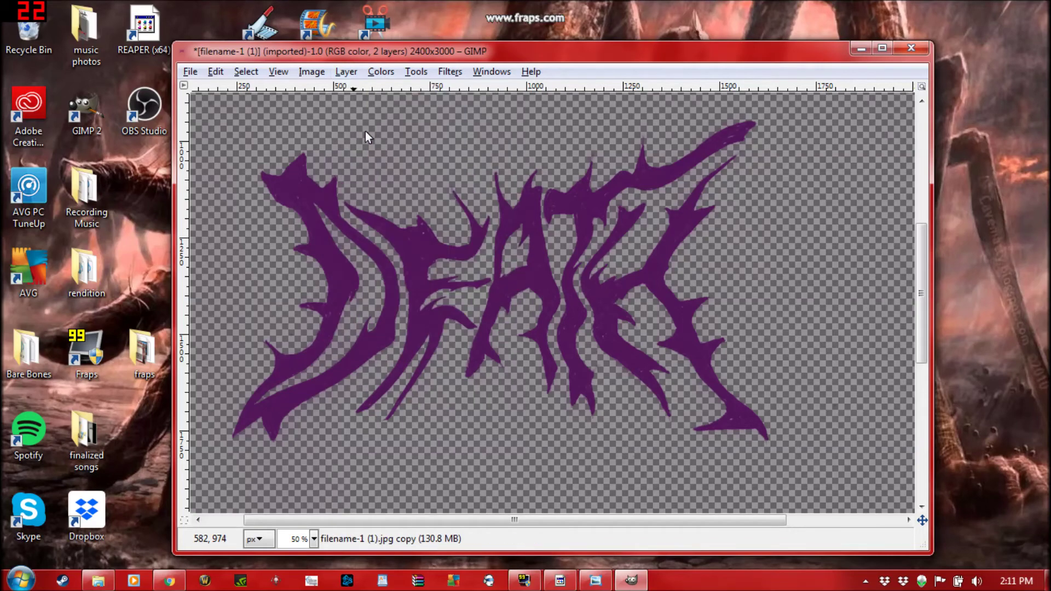
key(shift+ctrl+d)
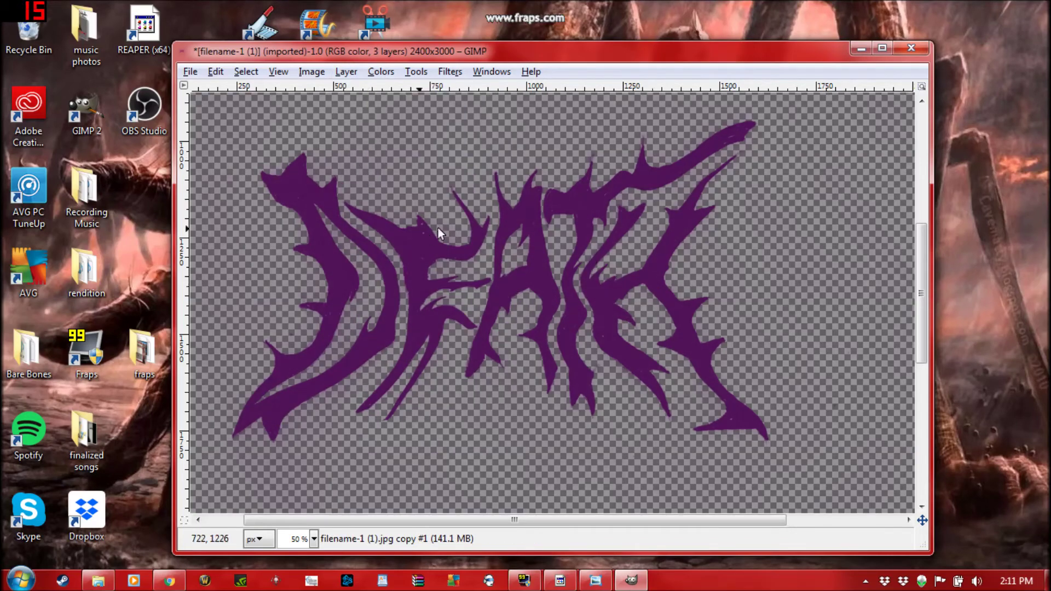
key(shift+ctrl+d)
key(shift+ctrl+d)
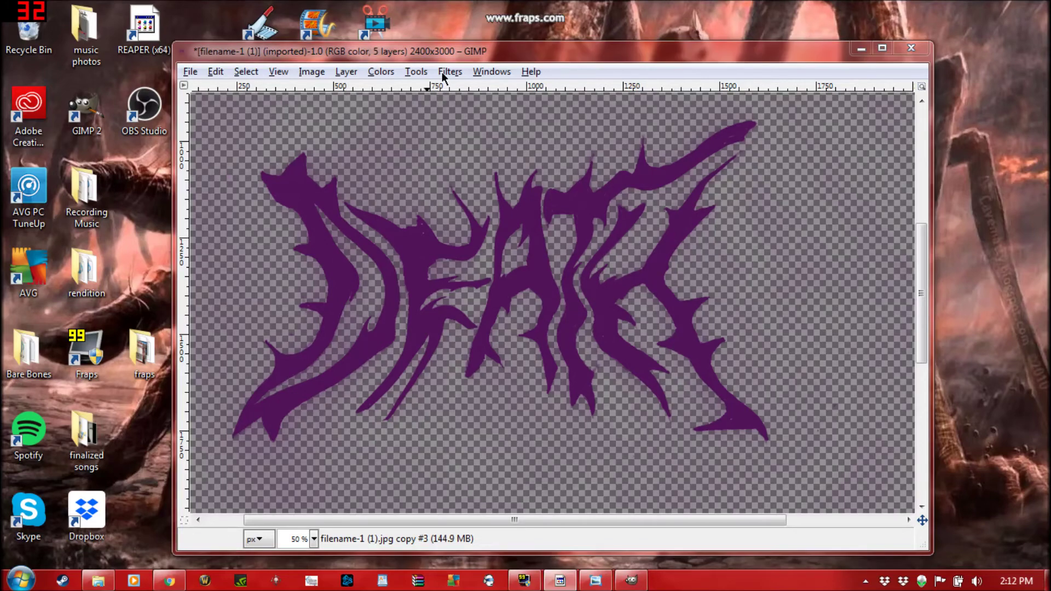
Apply the Clothify filter to the top lettering layer with blur X and Y 9, azimuth 135, elevation 45 and depth 3
click(446, 71)
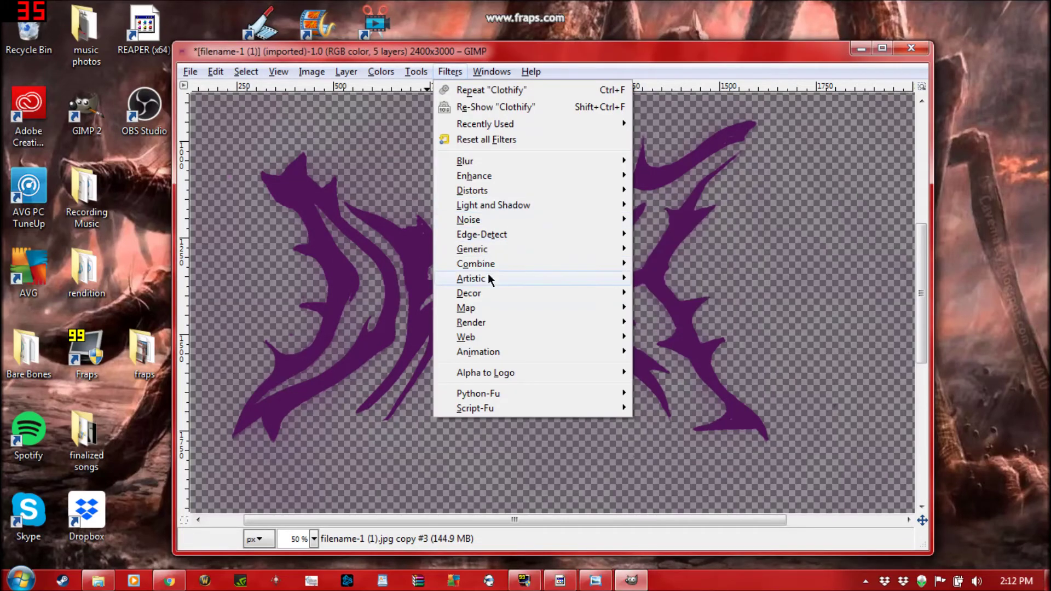
mouse_move(503, 279)
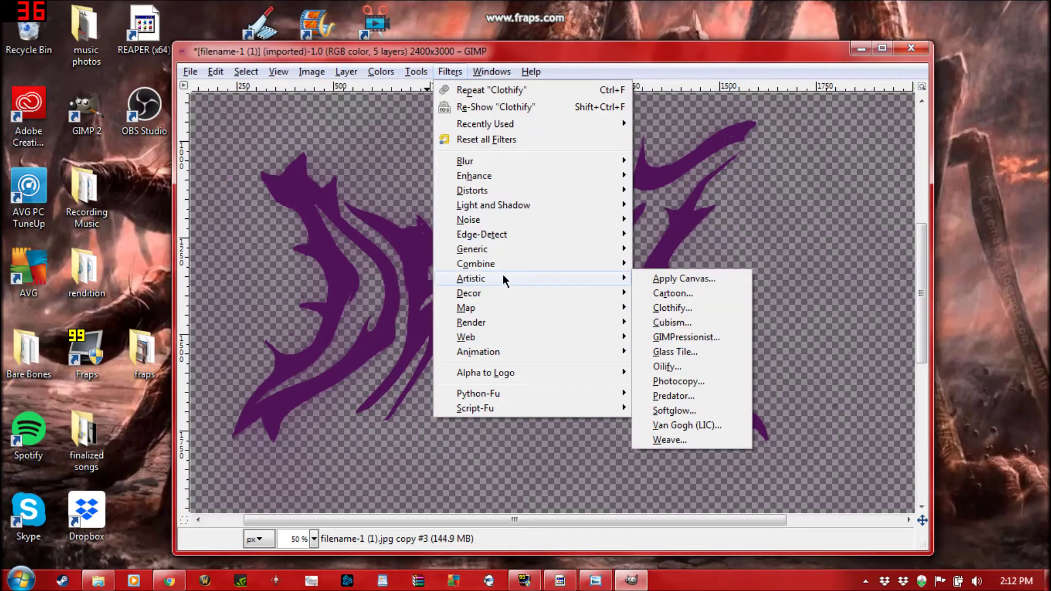
click(682, 308)
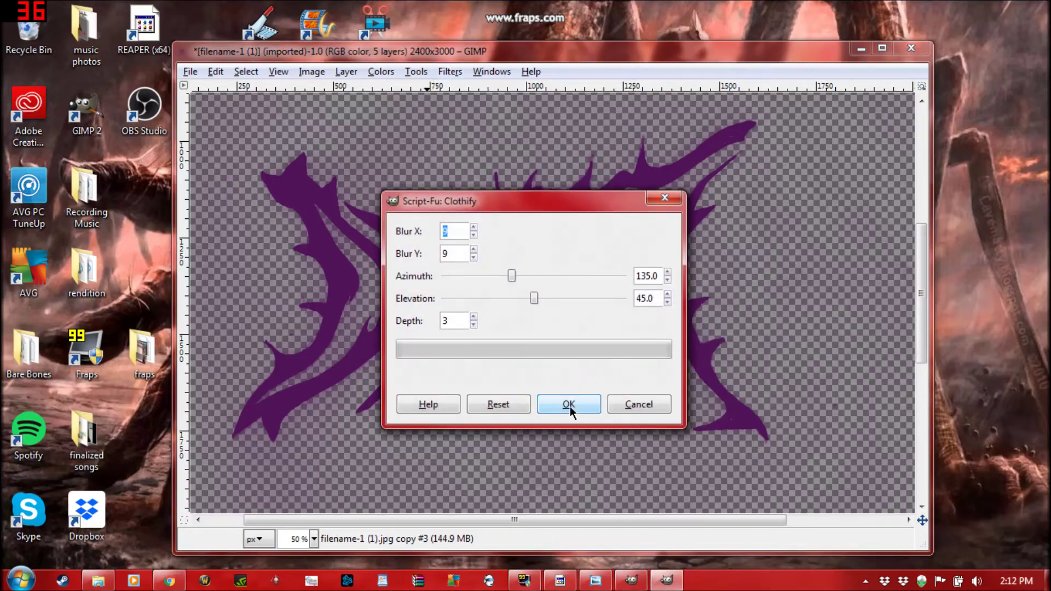
click(569, 406)
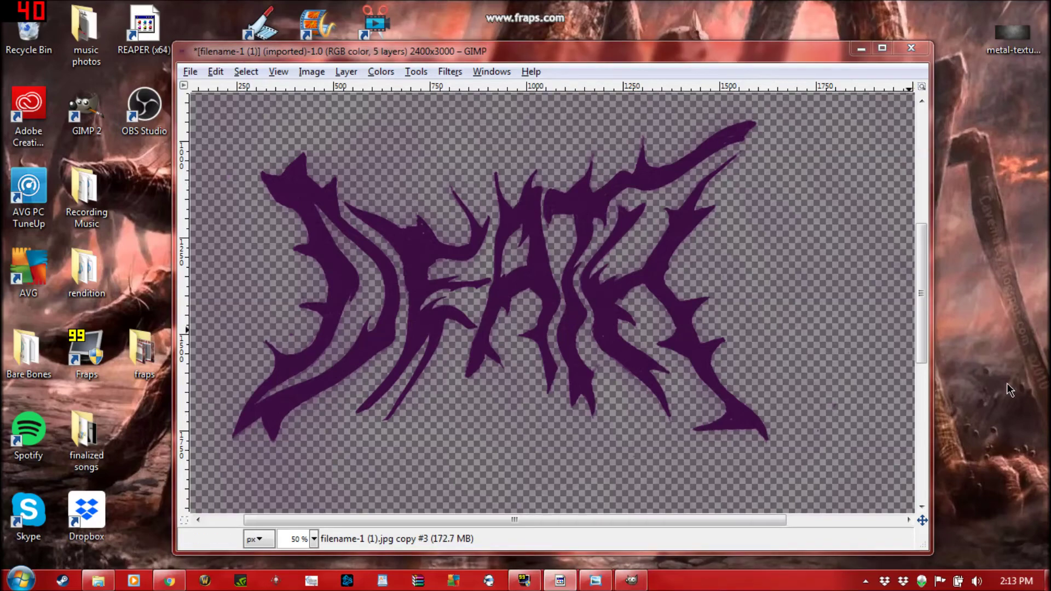
Add the metal-texture wallpaper from the desktop as a new layer and scale it to 3000 × 1200 px with cubic interpolation
drag(1012, 38, 786, 229)
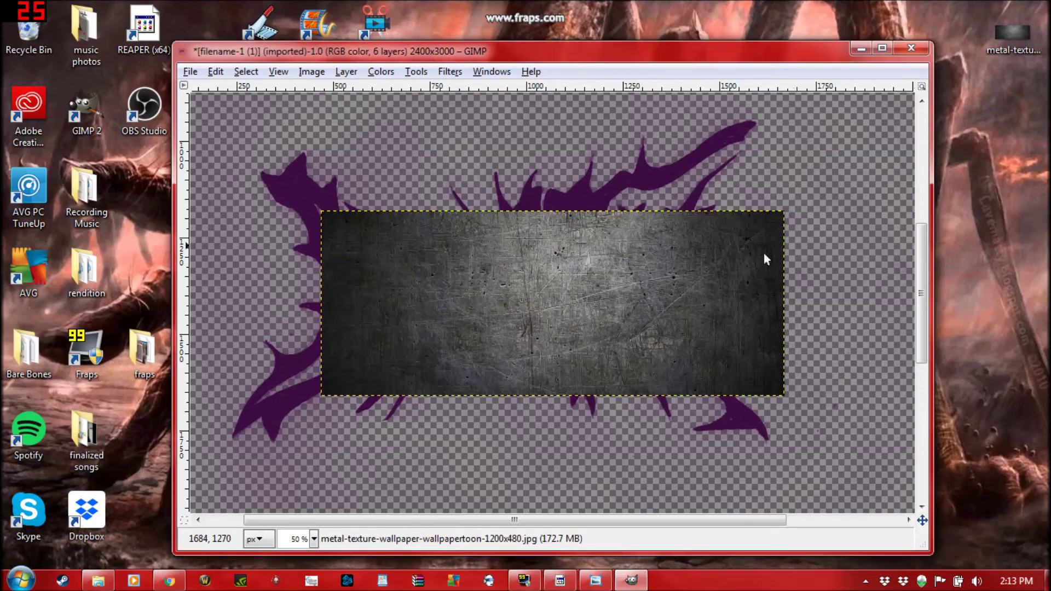
click(344, 72)
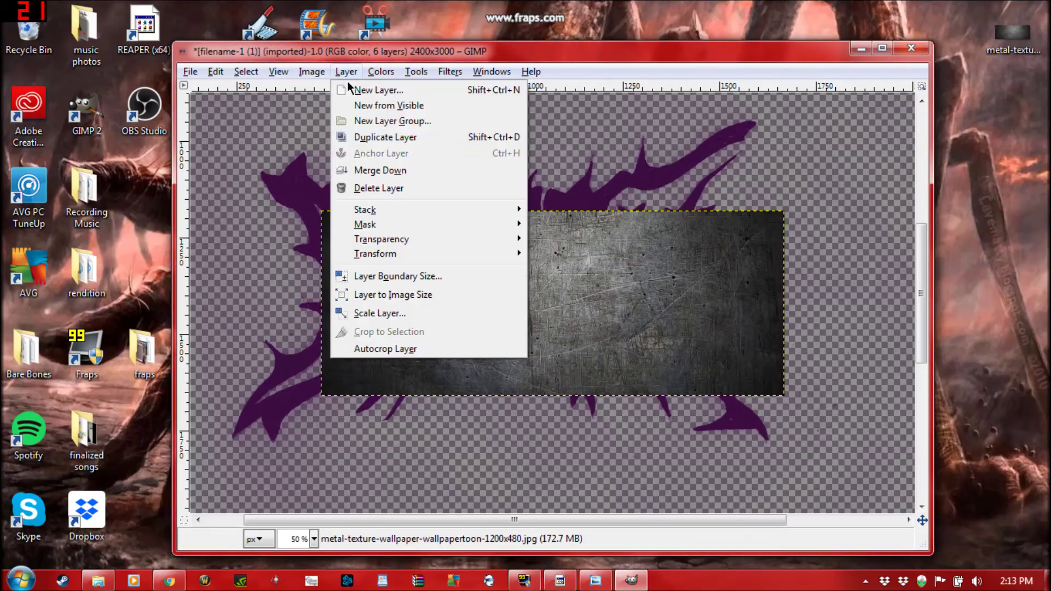
click(378, 313)
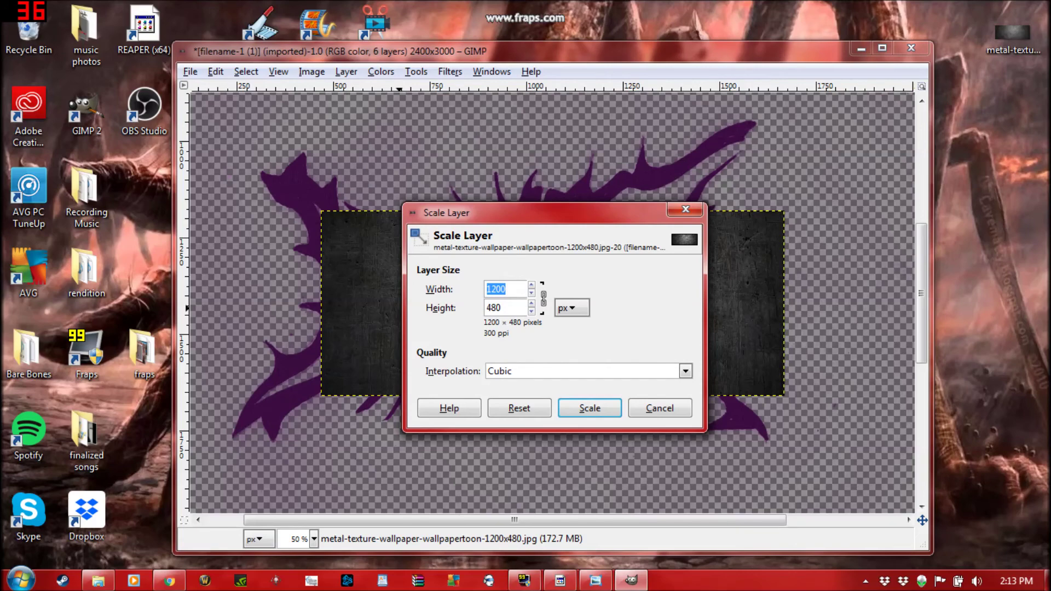
text(3000)
key(Tab)
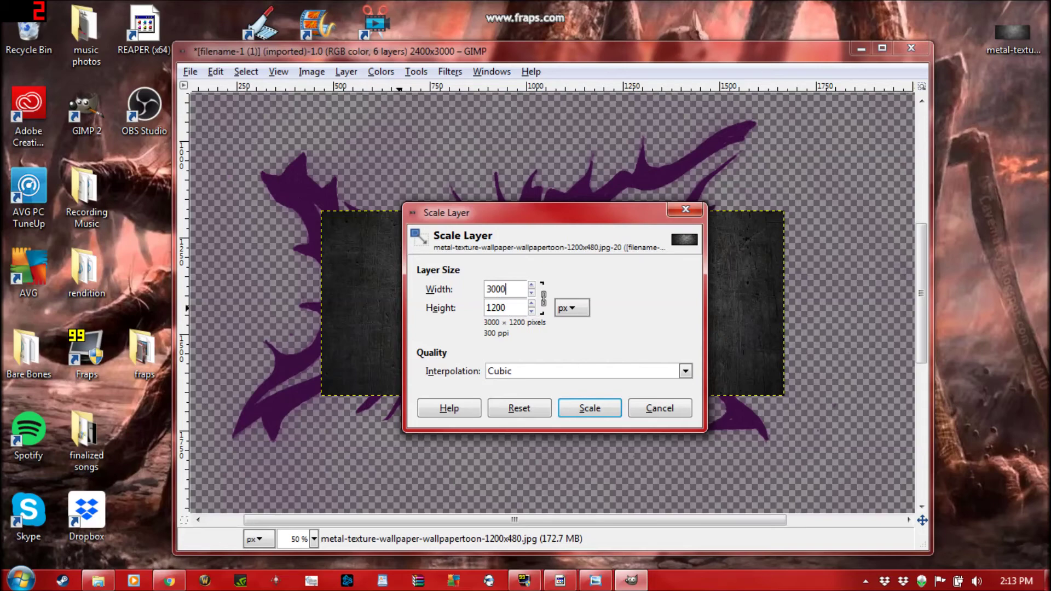
click(586, 406)
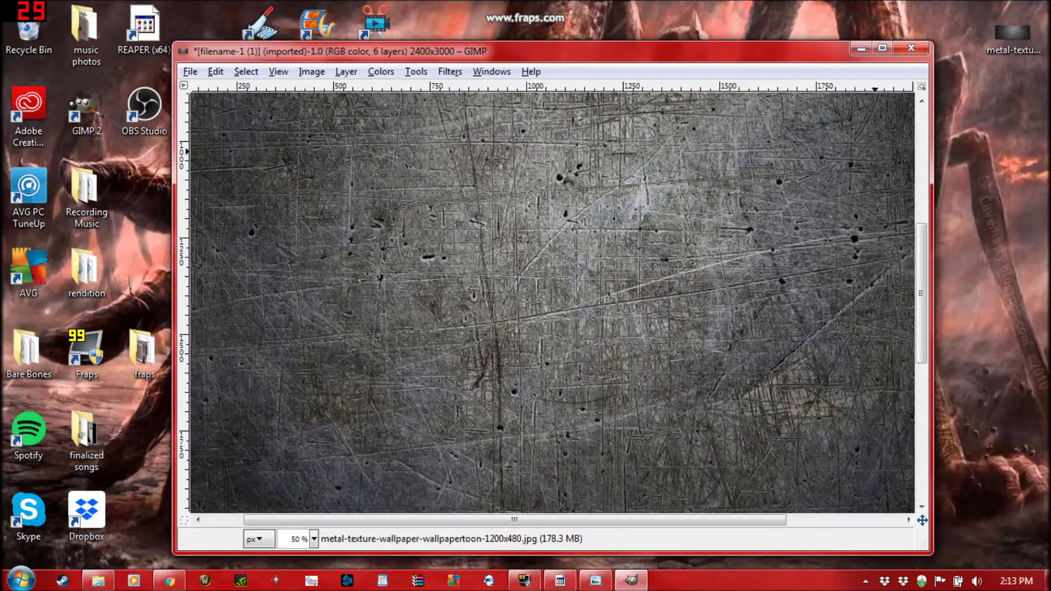
Reorder the layer stack so the metal texture sits beneath the top three purple lettering layers
key(ctrl+l)
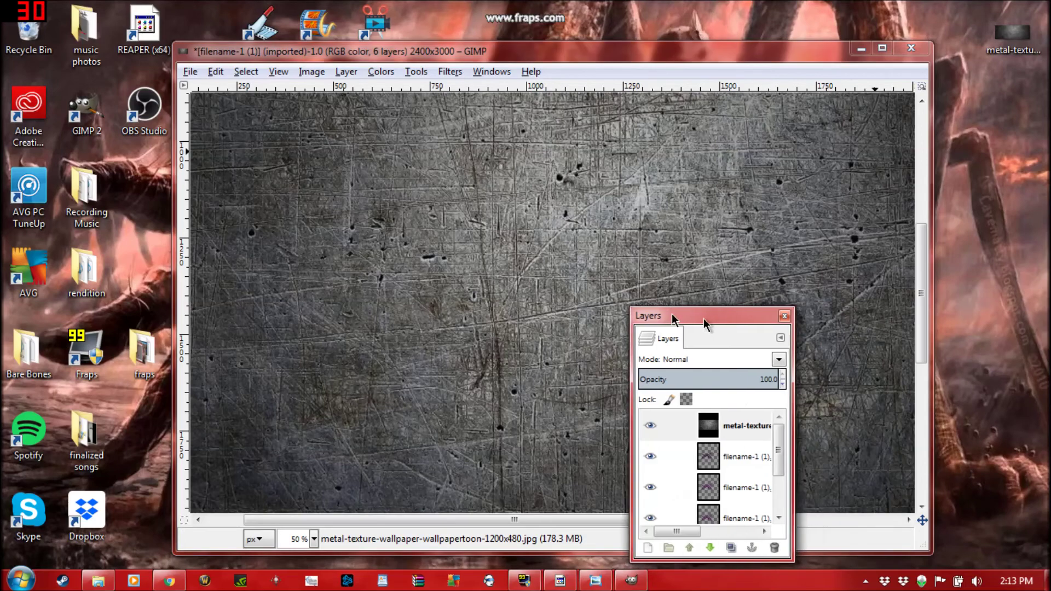
drag(718, 318, 612, 150)
drag(651, 287, 650, 256)
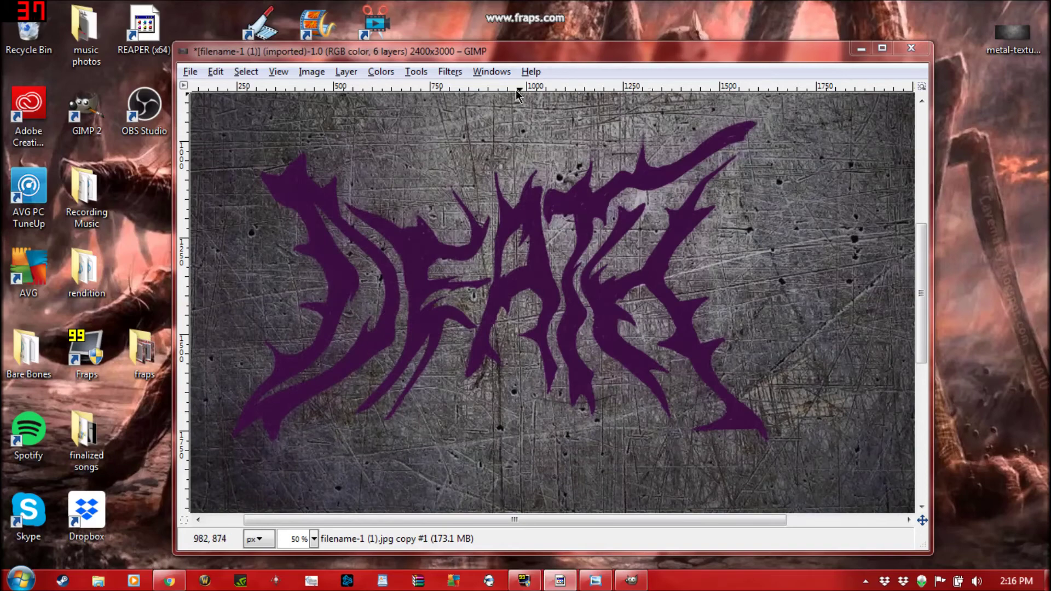
Duplicate the top purple lettering layer and offset the copy slightly down and to the left of the original letters
click(492, 71)
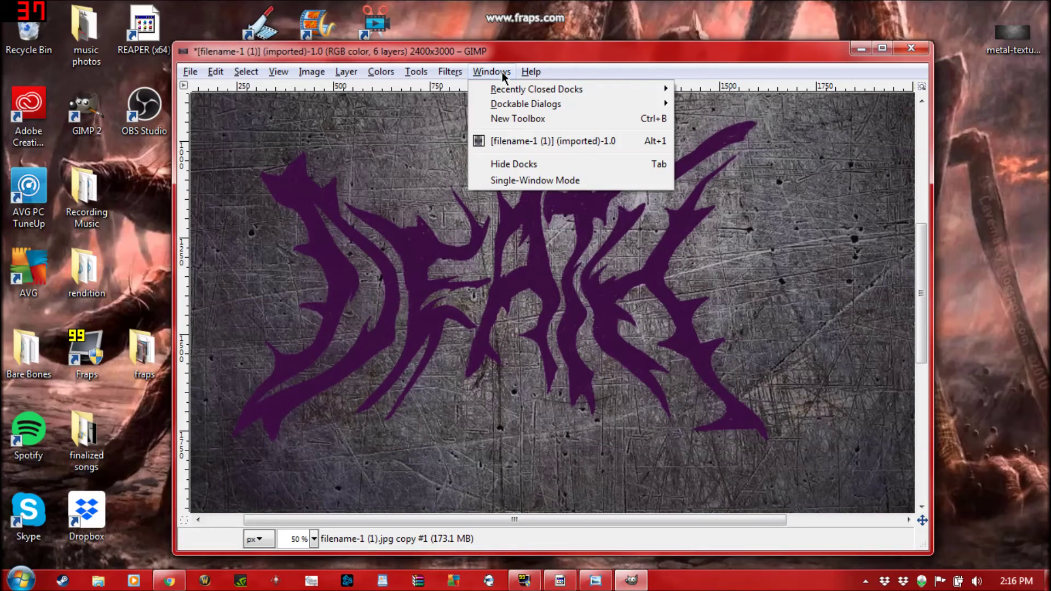
mouse_move(562, 108)
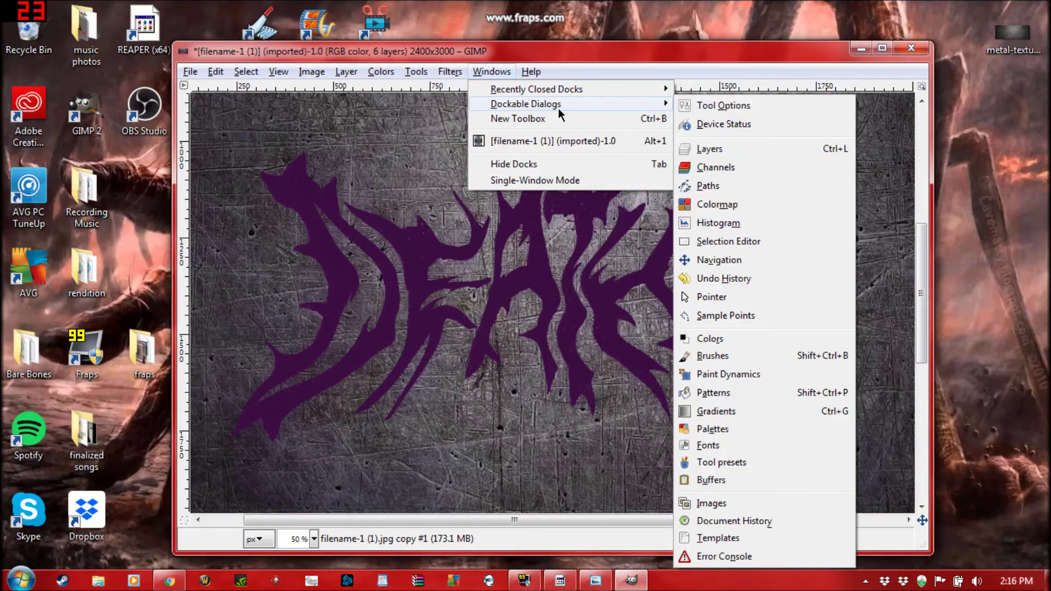
click(701, 149)
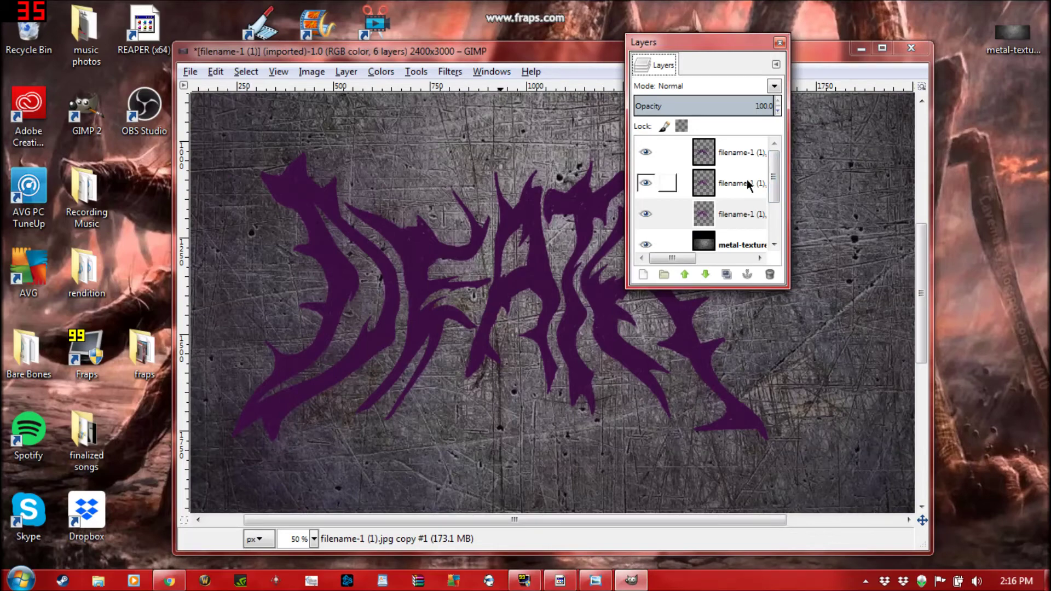
click(741, 157)
right_click(741, 157)
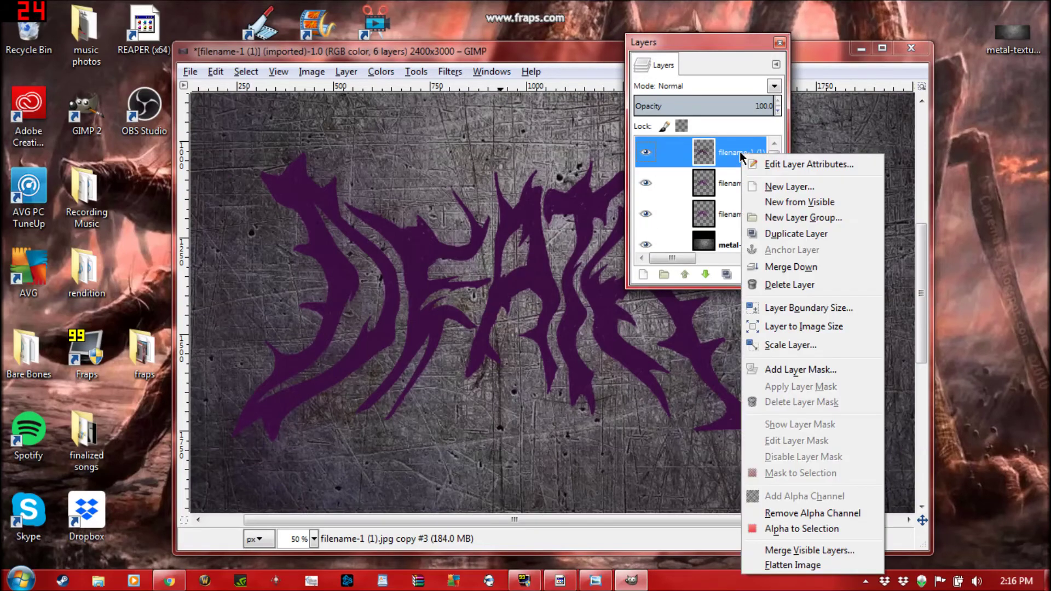
click(794, 232)
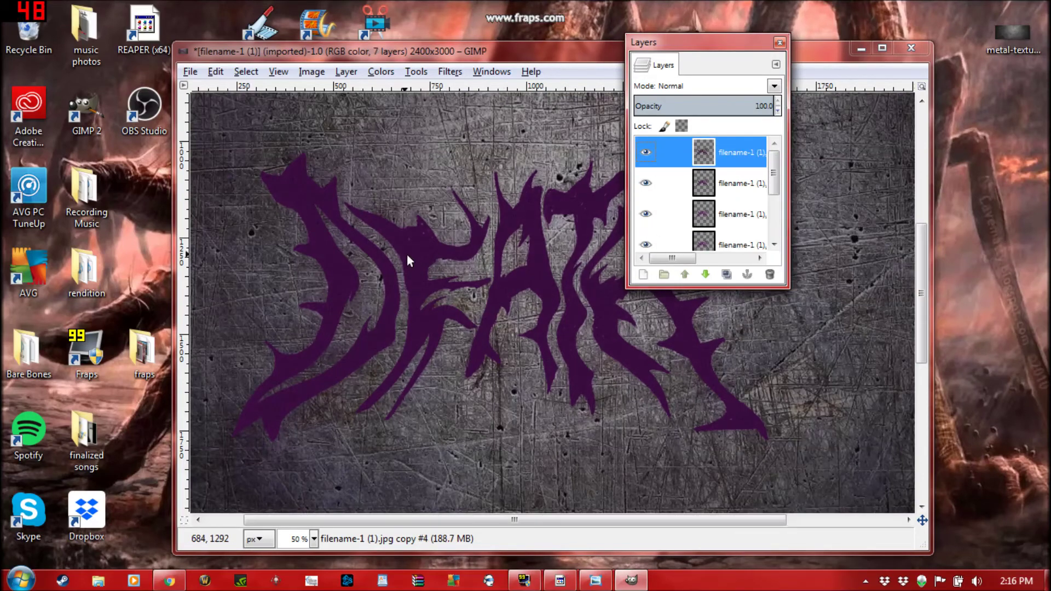
drag(337, 258, 323, 272)
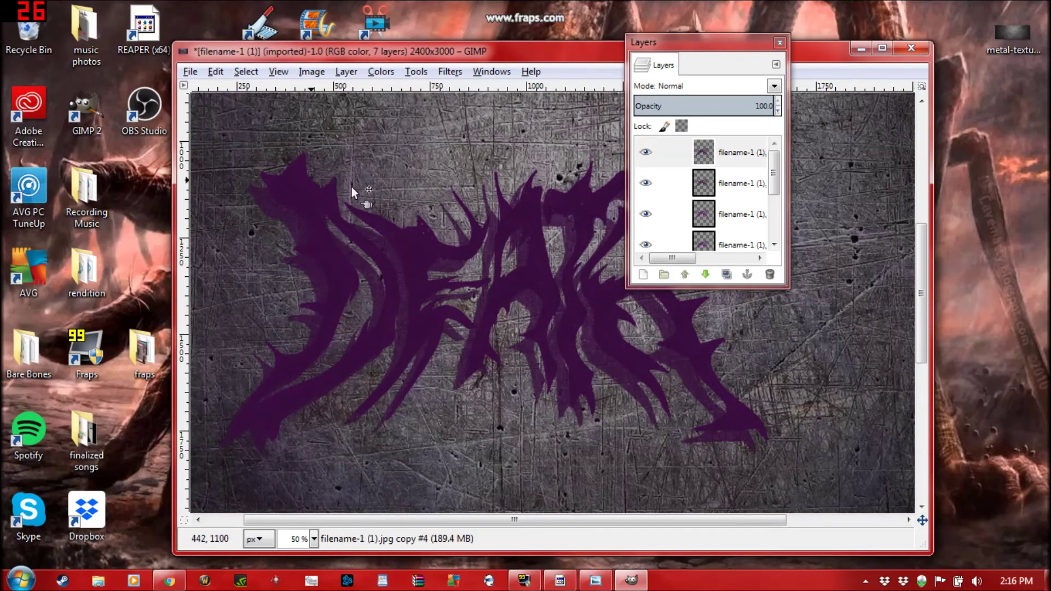
click(778, 43)
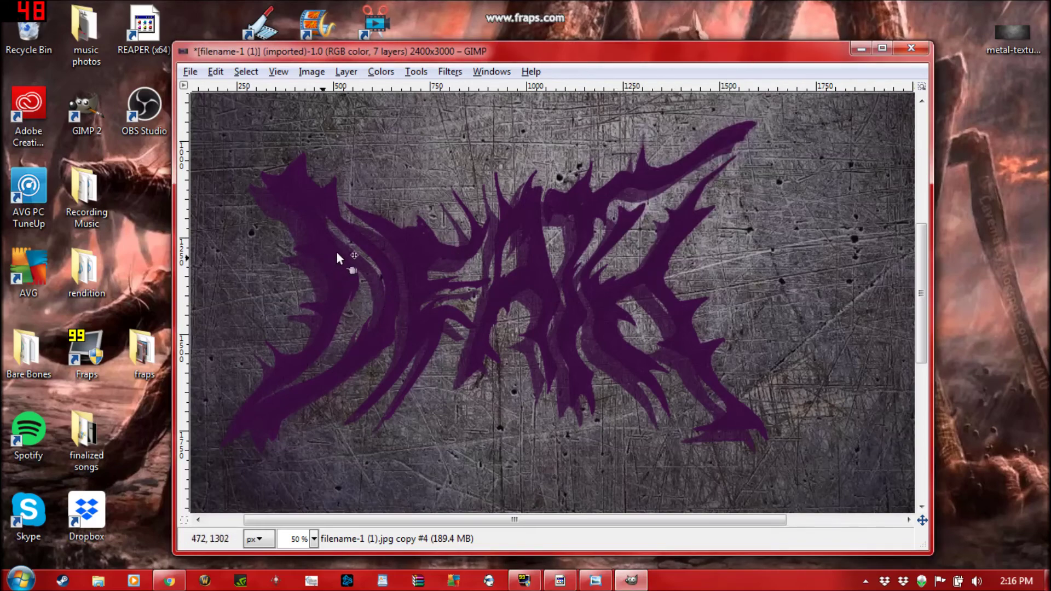
Colorize the offset lettering copy near-white with hue 259, saturation 50 and lightness 100
click(379, 71)
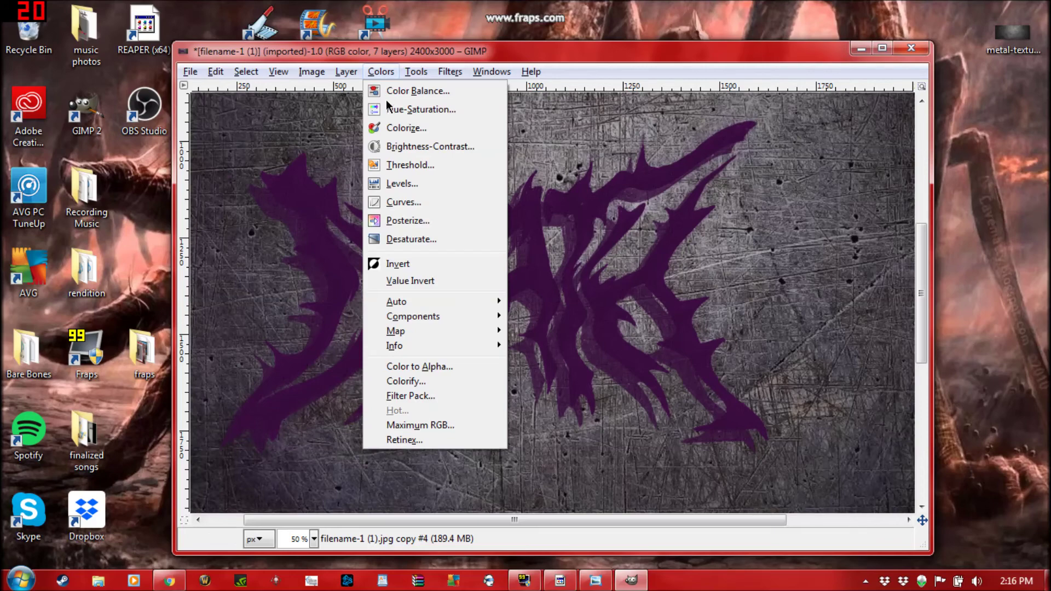
click(421, 126)
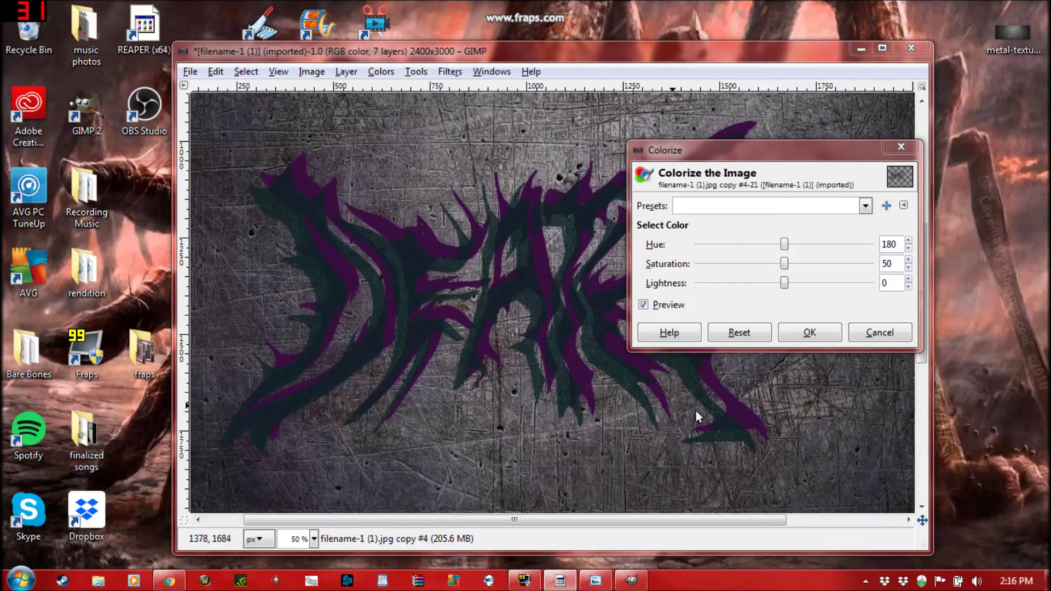
drag(786, 244, 823, 243)
drag(783, 283, 874, 281)
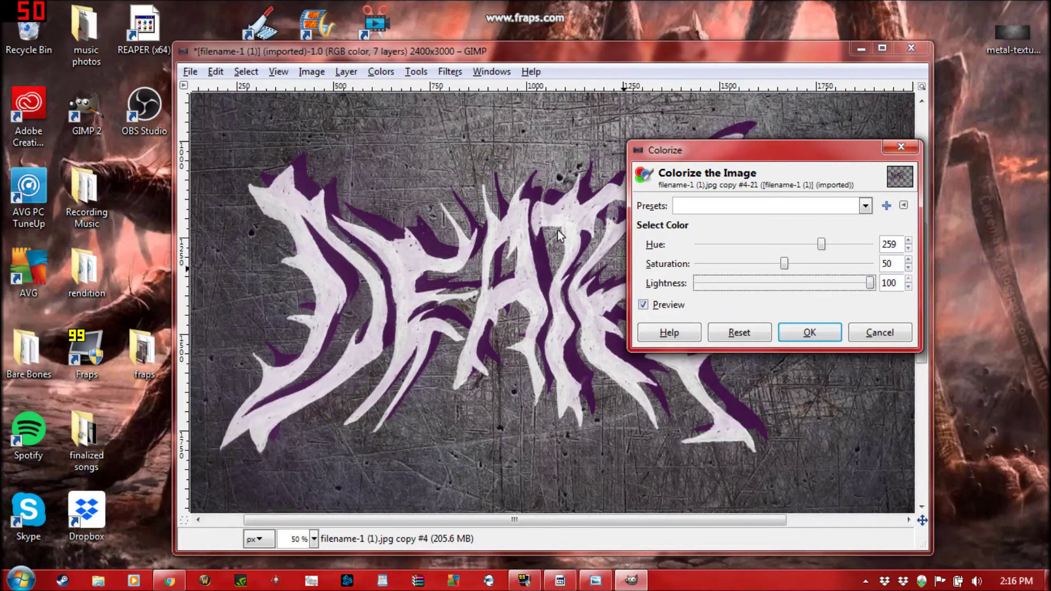
click(809, 332)
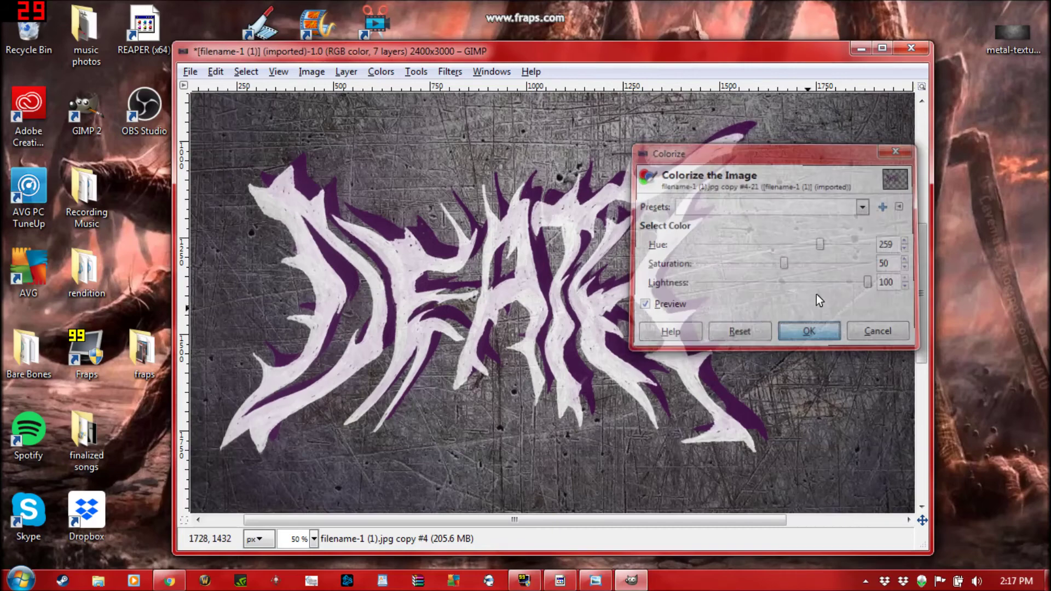
Place the white lettering copy directly above the metal texture, beneath the purple layers, and shift it slightly up and right as an edge highlight
click(503, 71)
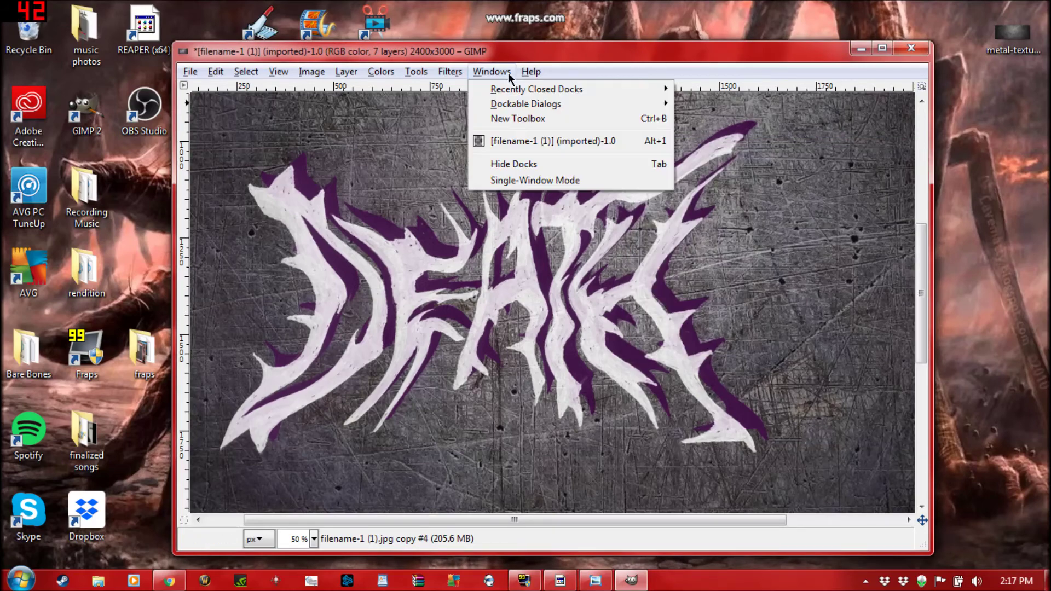
mouse_move(541, 103)
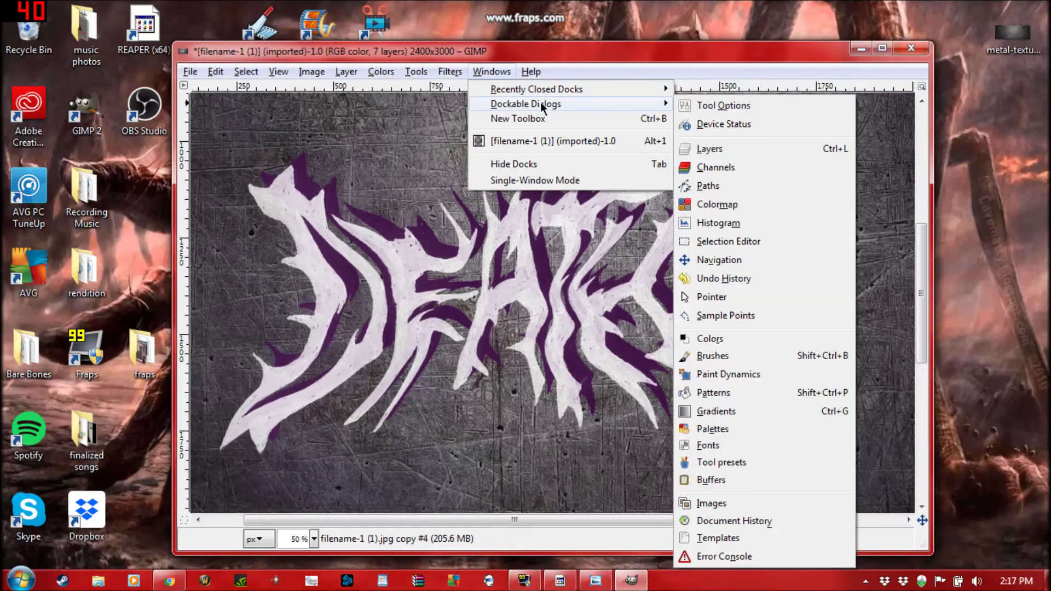
click(725, 149)
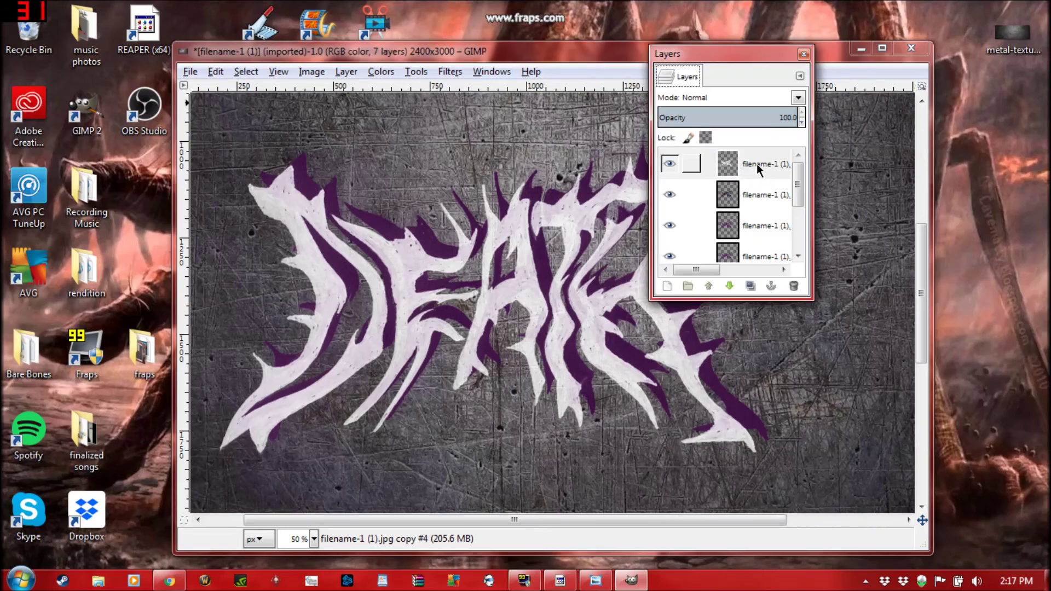
drag(759, 163, 763, 203)
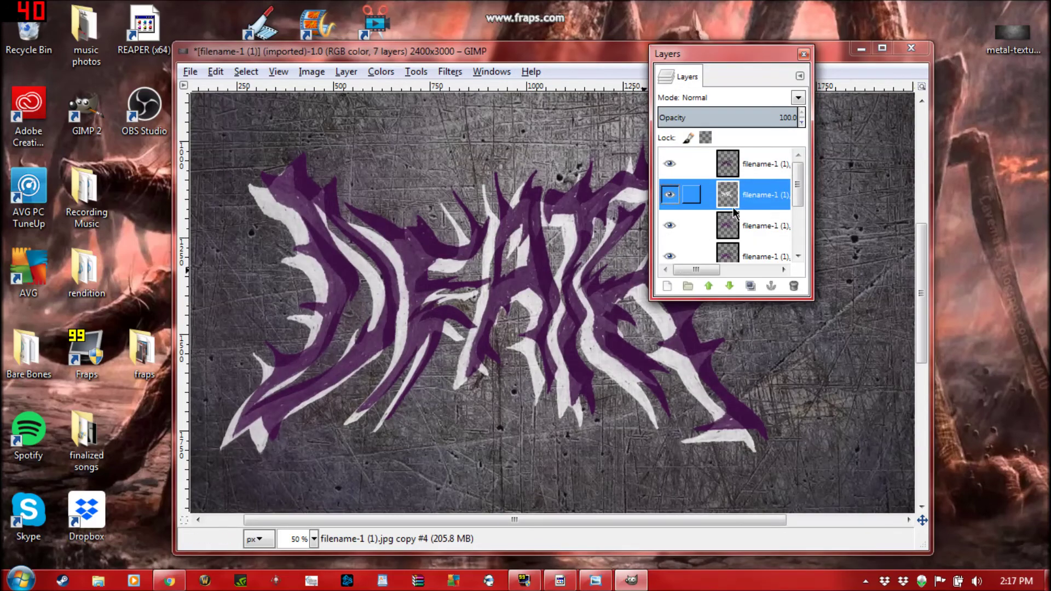
drag(758, 247, 758, 209)
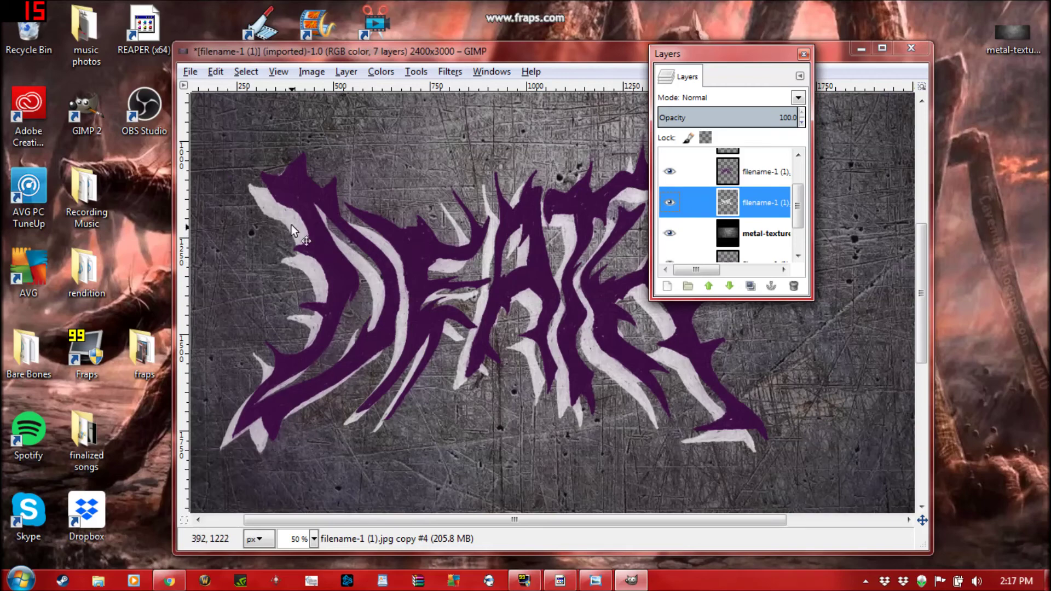
drag(274, 208, 279, 187)
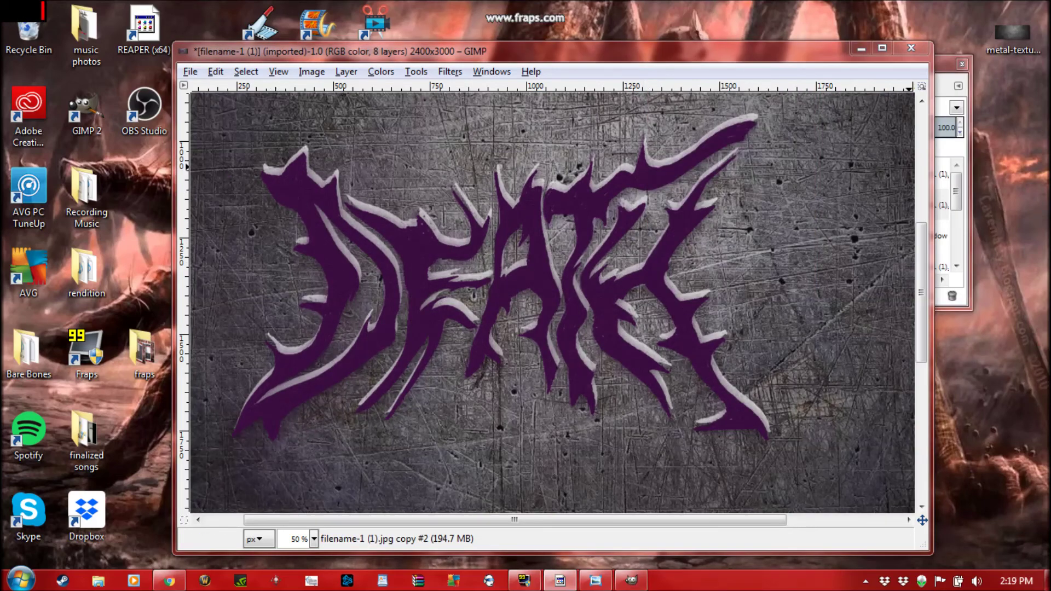